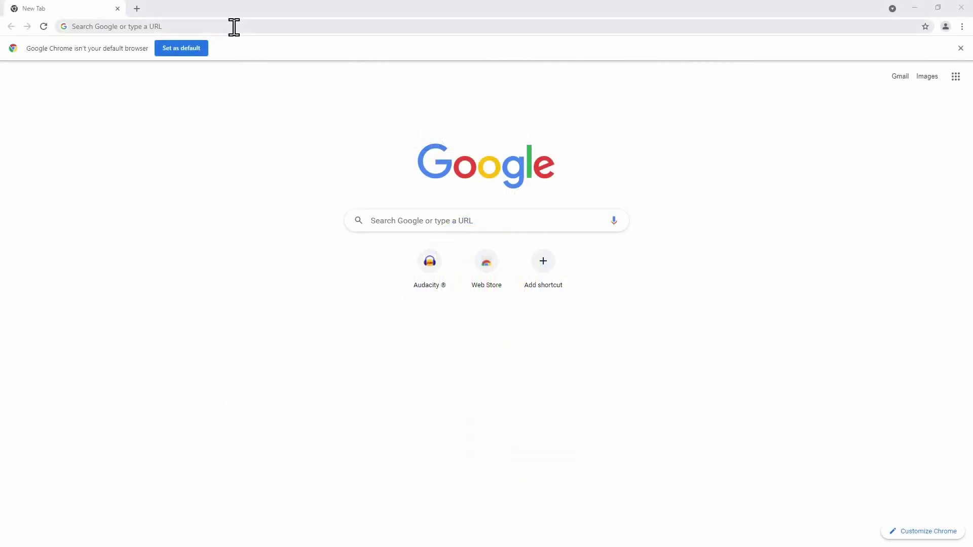
# Step: Load audacityteam.org in Chrome by accepting the address-bar suggestion for 'audaci'
pyautogui.click(234, 27)
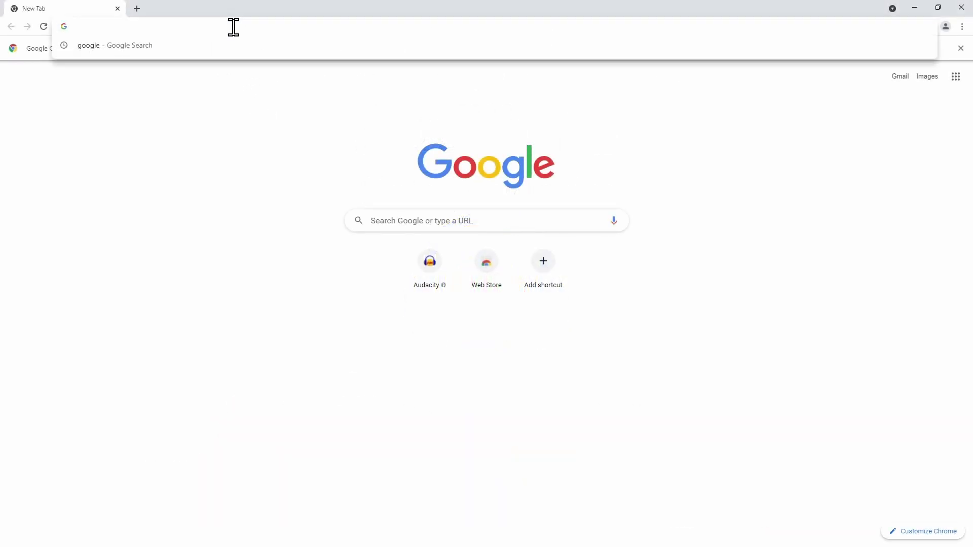
pyautogui.write('audacityteam.org')
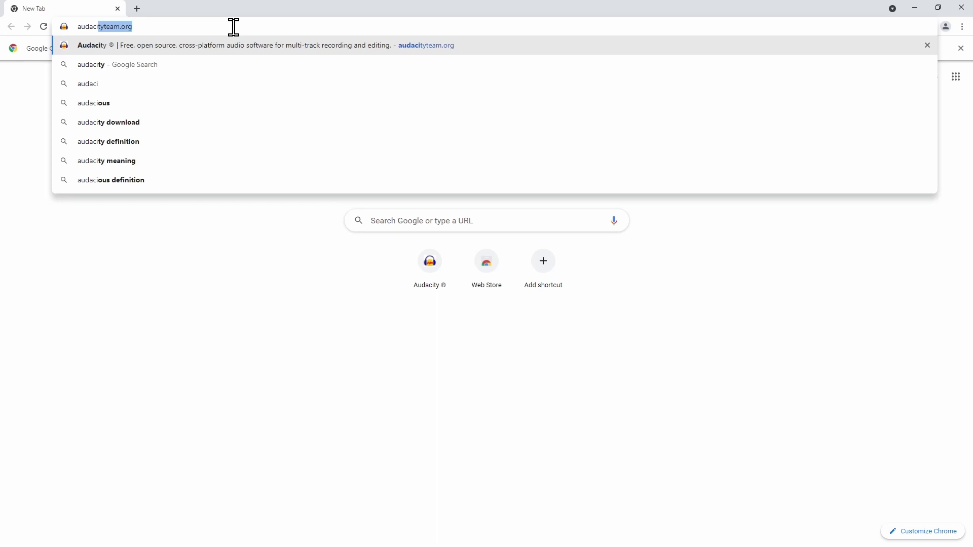
pyautogui.click(140, 28)
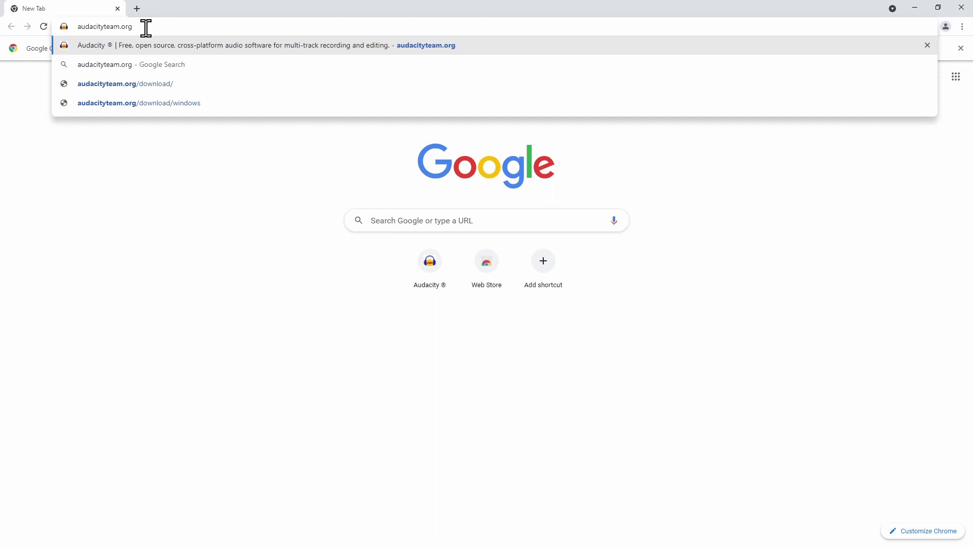
pyautogui.press('Return')
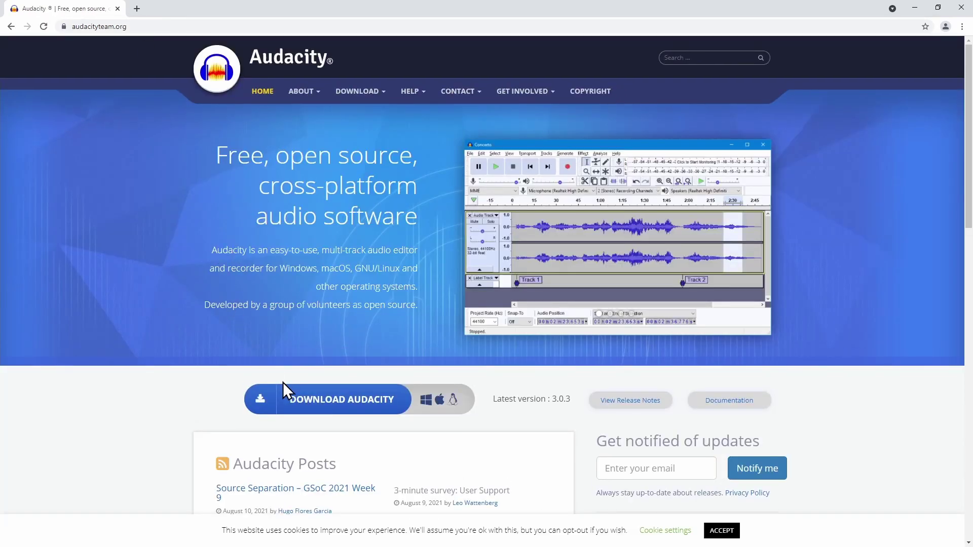
# Step: Go to the Audacity 3.0.3 Windows download page, then close Chrome
pyautogui.click(327, 403)
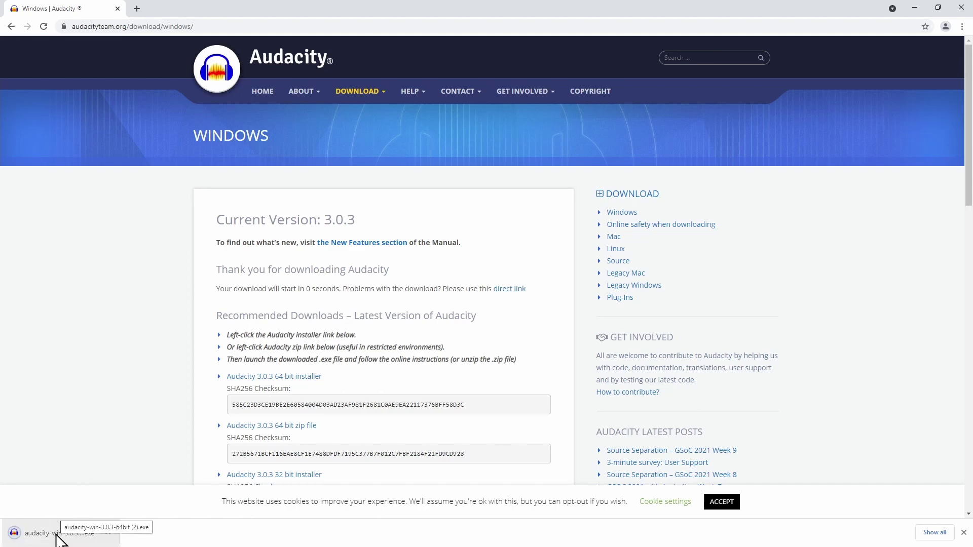
pyautogui.click(962, 8)
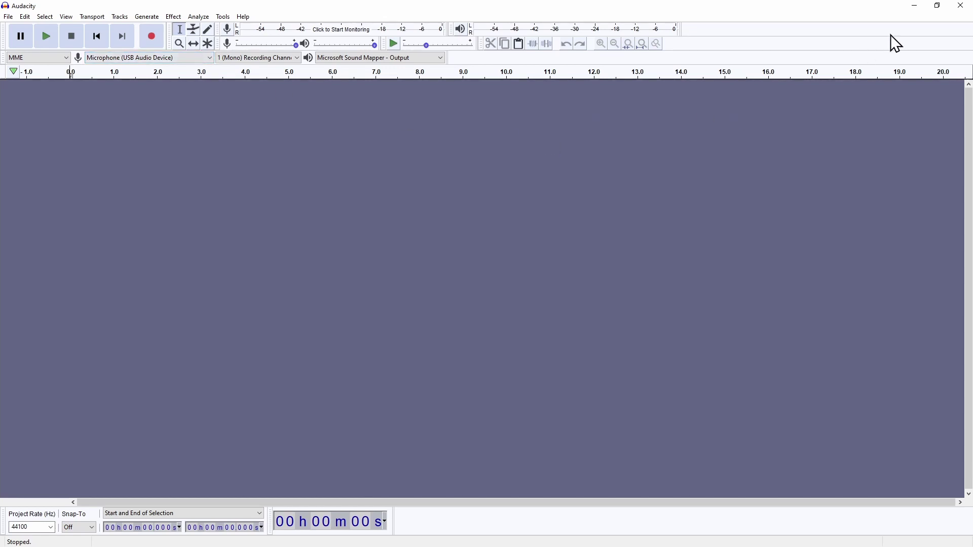
# Step: Close the extra Audacity window, dismiss the welcome message and keep Microphone (USB Audio Device) as input
pyautogui.click(962, 6)
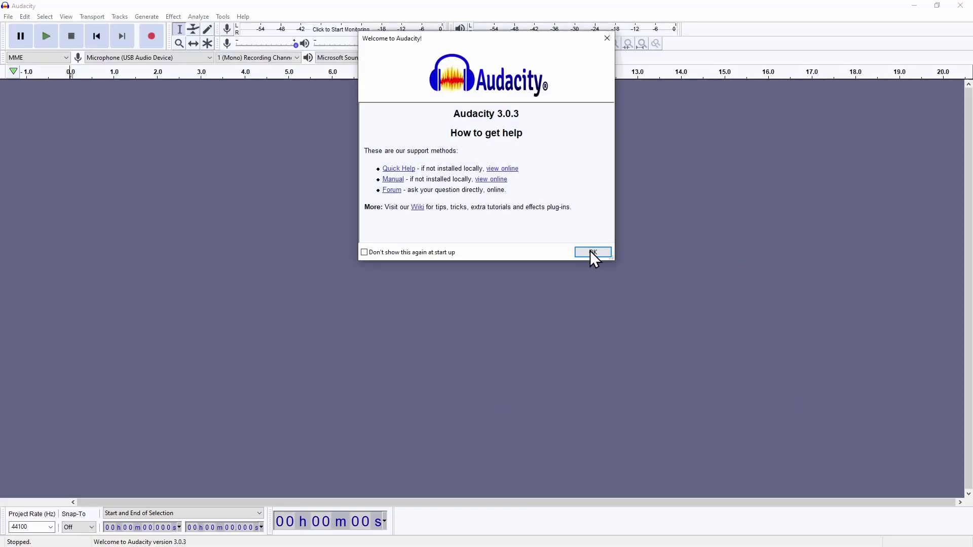
pyautogui.click(592, 253)
pyautogui.click(105, 59)
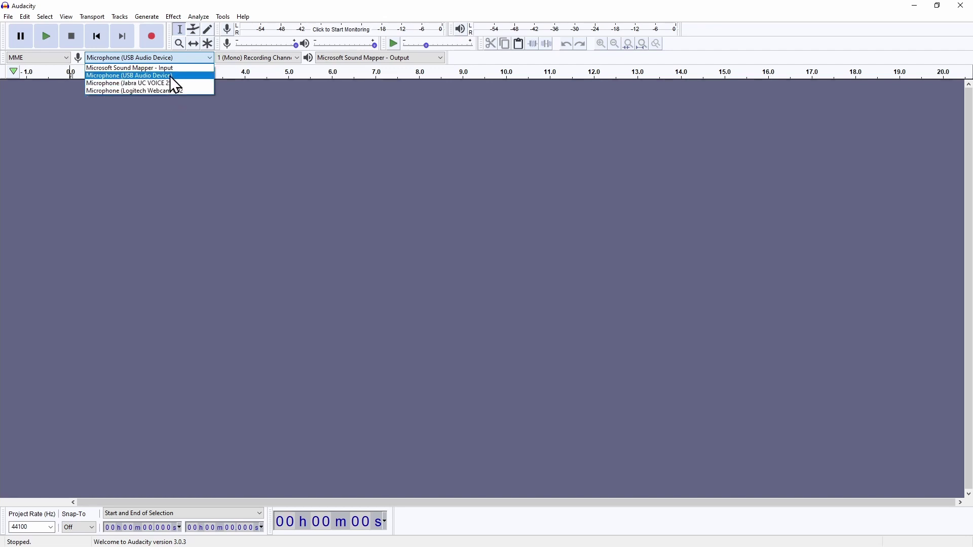
pyautogui.click(171, 76)
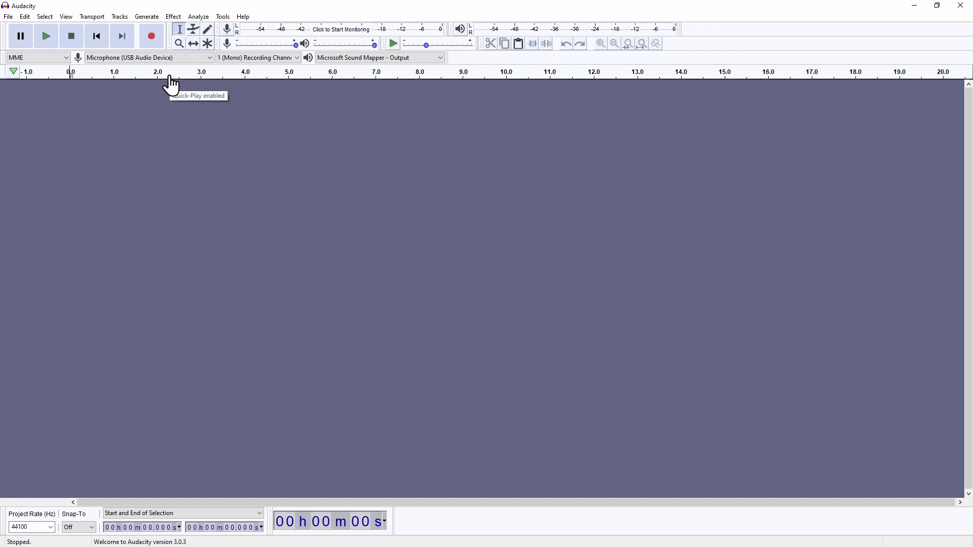
# Step: Start monitoring the microphone input level and lower the recording volume slider to 0.21
pyautogui.click(343, 29)
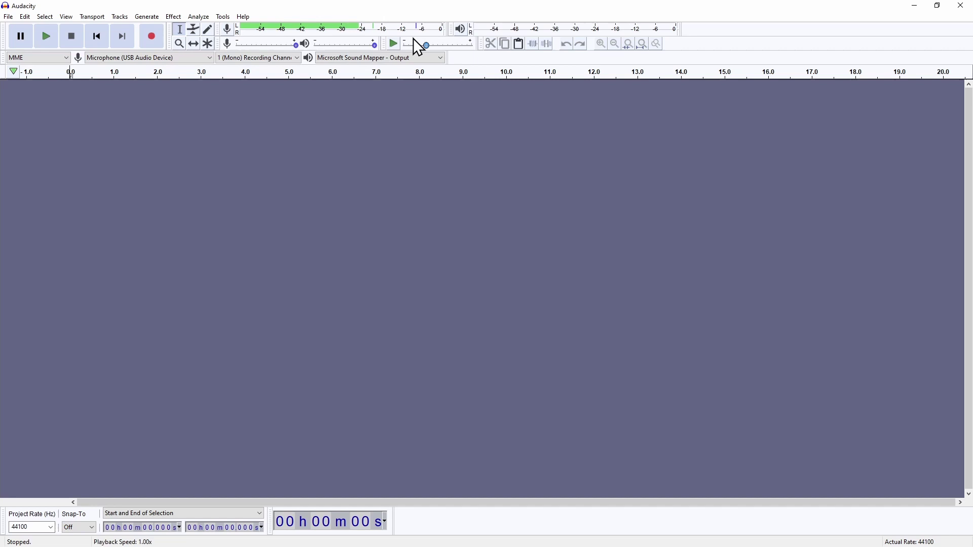
pyautogui.moveTo(377, 37)
pyautogui.moveTo(296, 46)
pyautogui.mouseDown()
pyautogui.moveTo(239, 45)
pyautogui.moveTo(298, 44)
pyautogui.mouseUp()
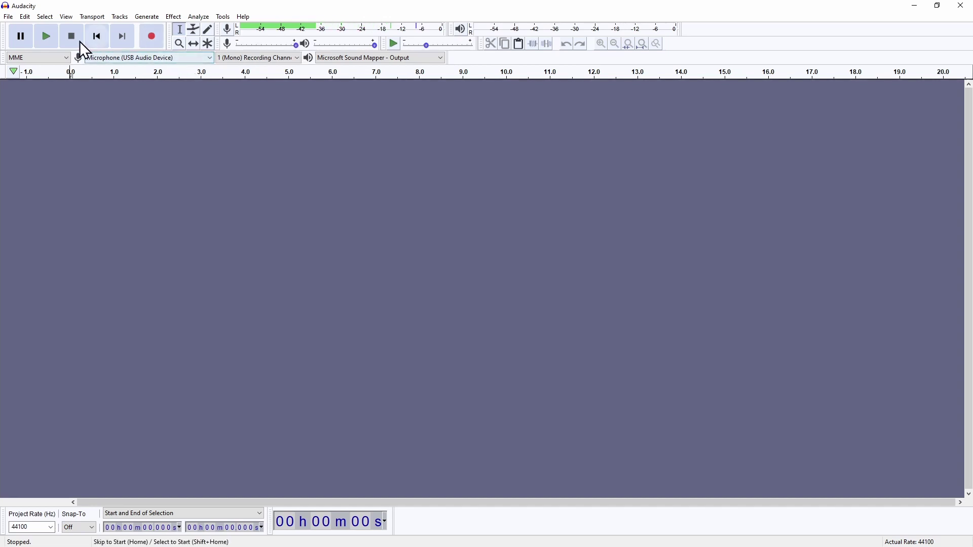
# Step: Record a roughly three-second test take on a new audio track
pyautogui.click(153, 35)
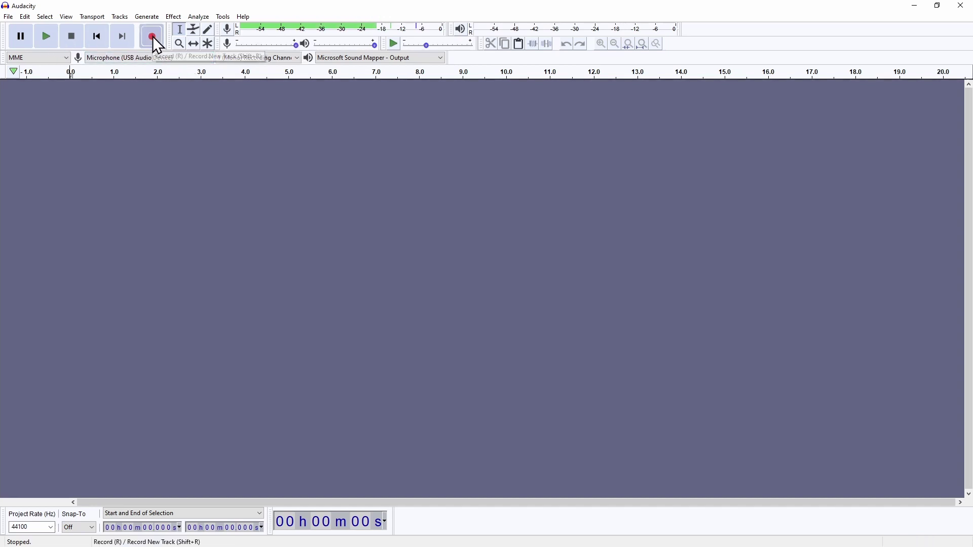
pyautogui.click(21, 36)
pyautogui.click(21, 36)
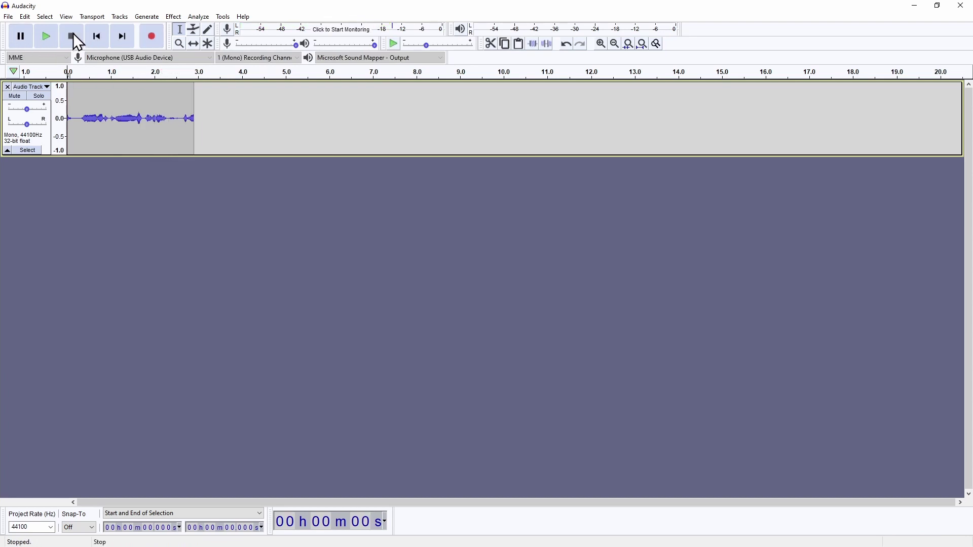
# Step: Play the test take back from the start and keep Microsoft Sound Mapper as the playback device
pyautogui.click(80, 72)
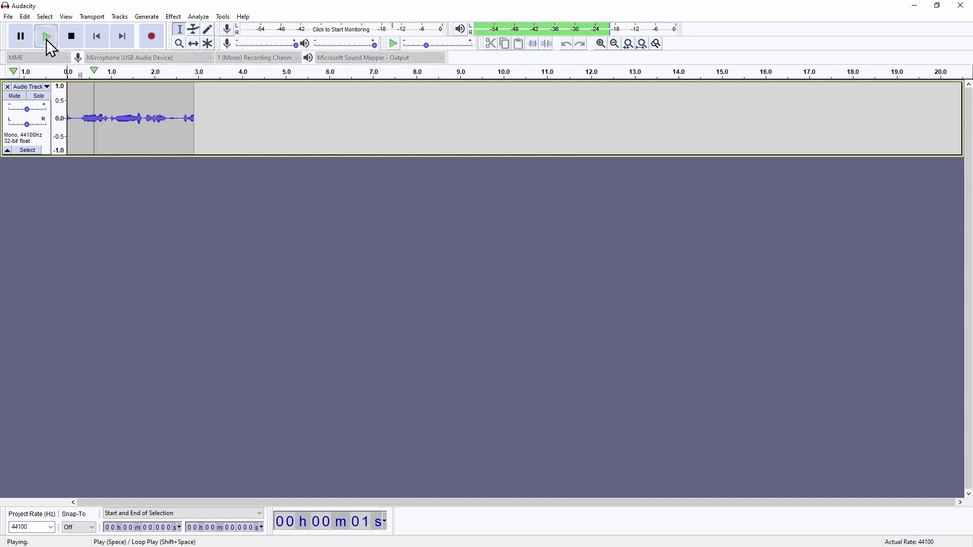
pyautogui.click(48, 35)
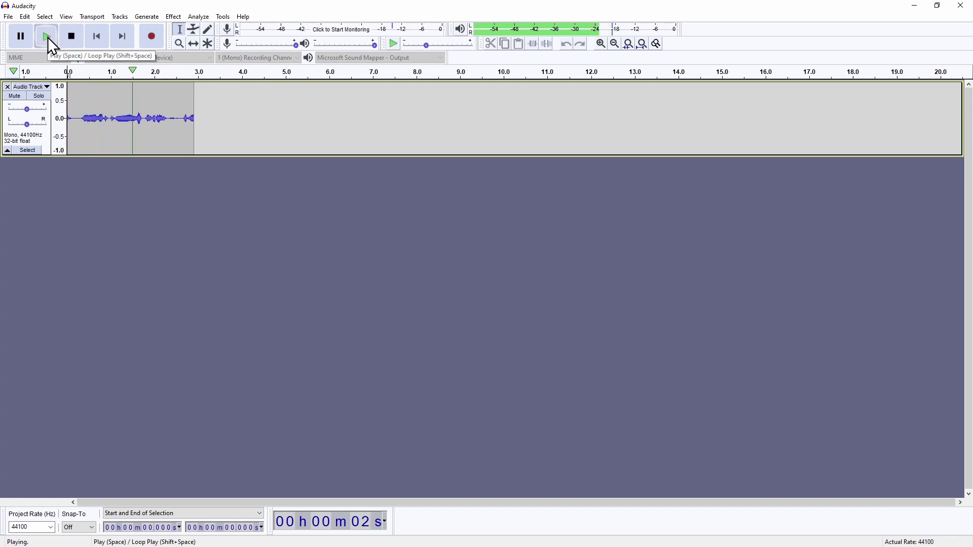
pyautogui.click(71, 36)
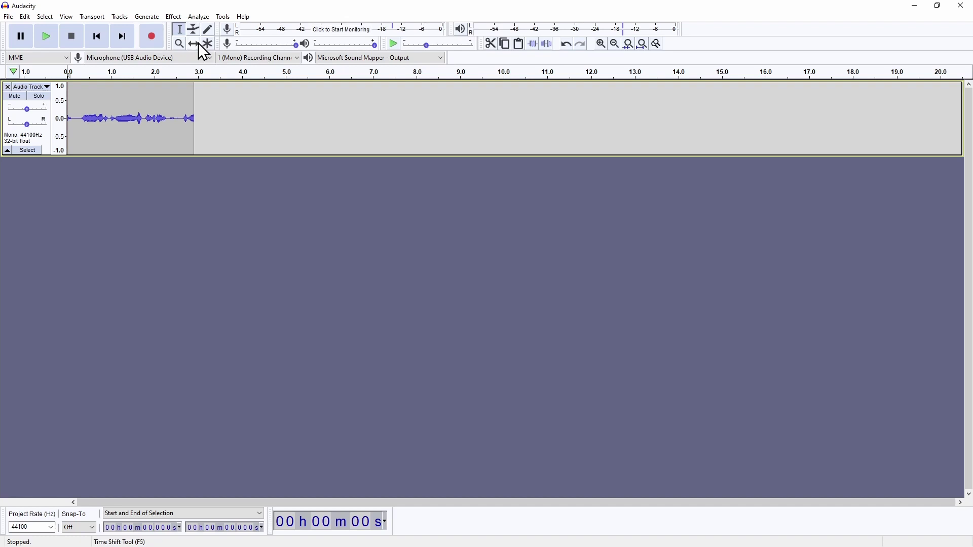
pyautogui.click(336, 58)
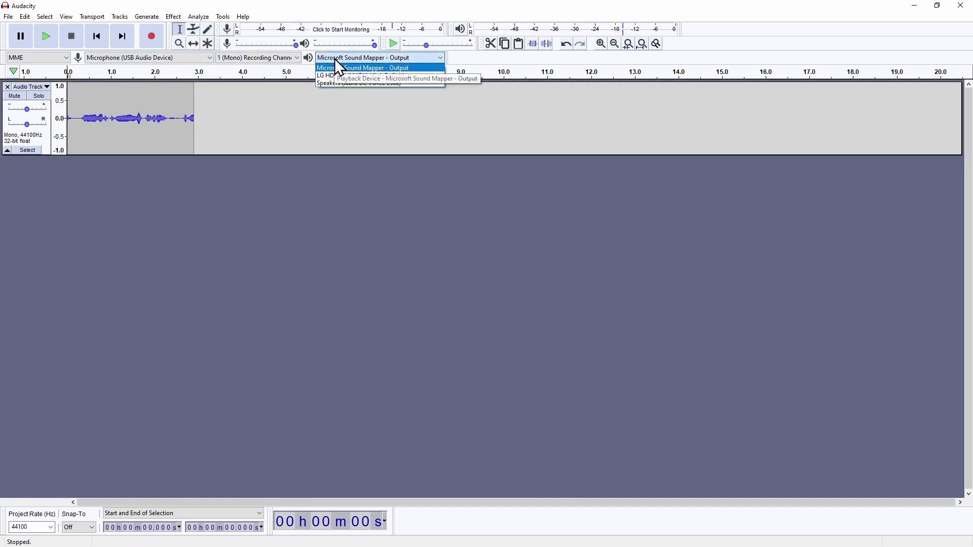
pyautogui.click(434, 69)
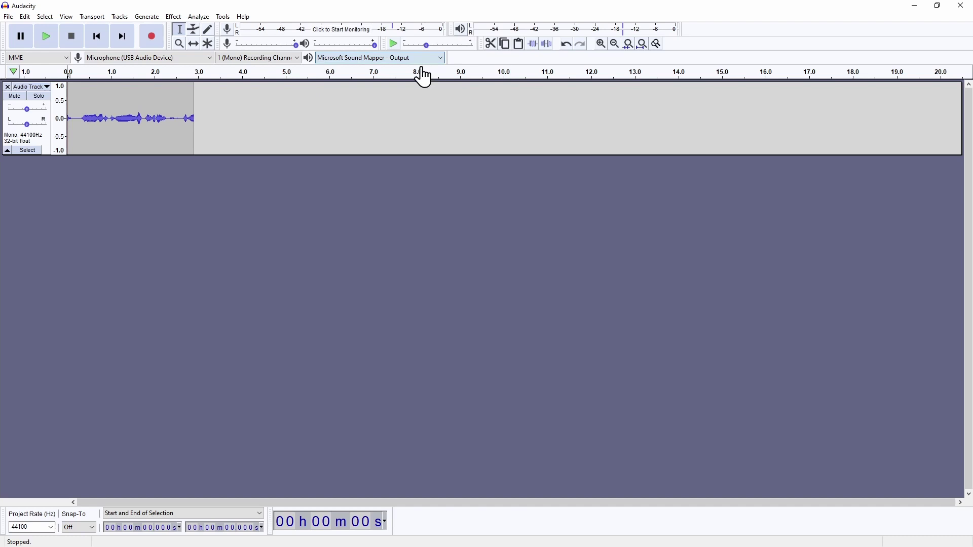
pyautogui.click(255, 58)
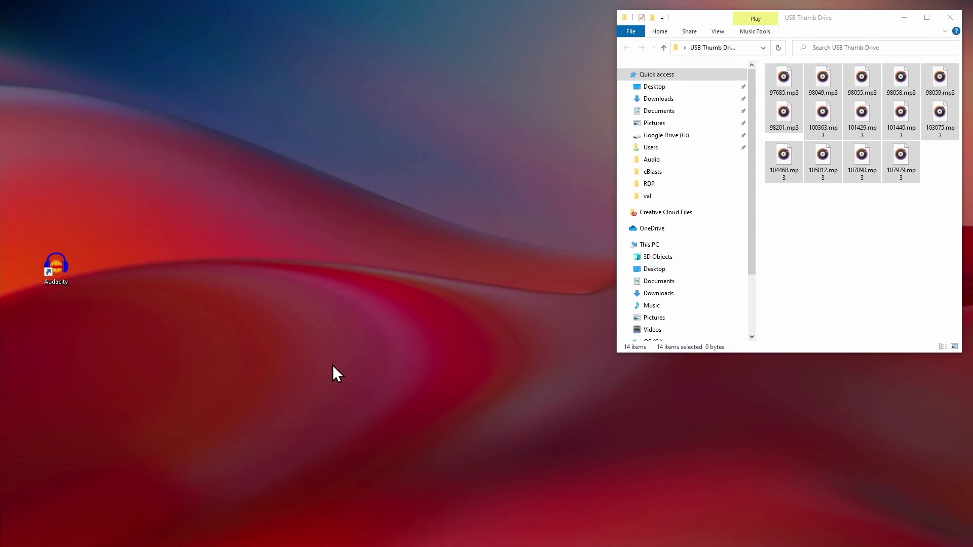
# Step: Create and open a new desktop folder named 'All State Auditions'
pyautogui.rightClick(152, 344)
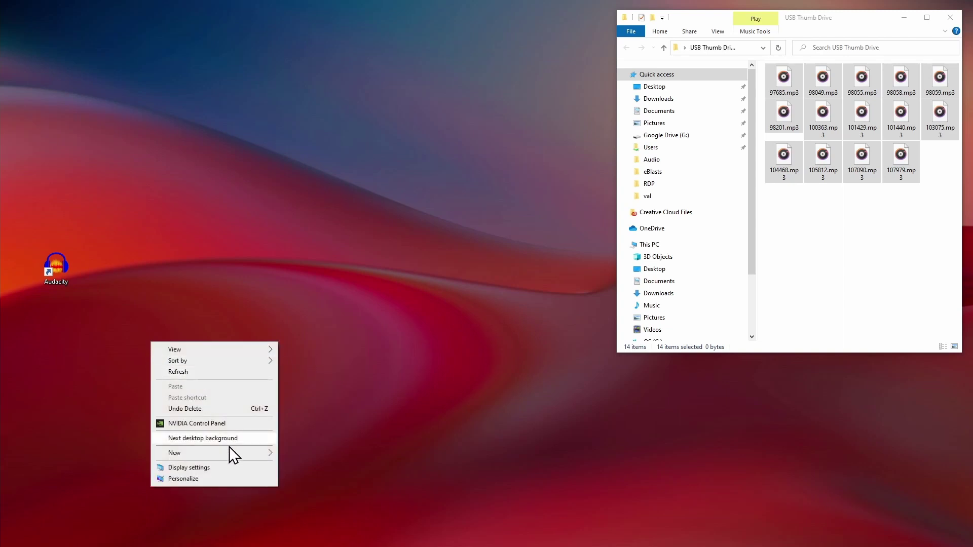
pyautogui.moveTo(205, 453)
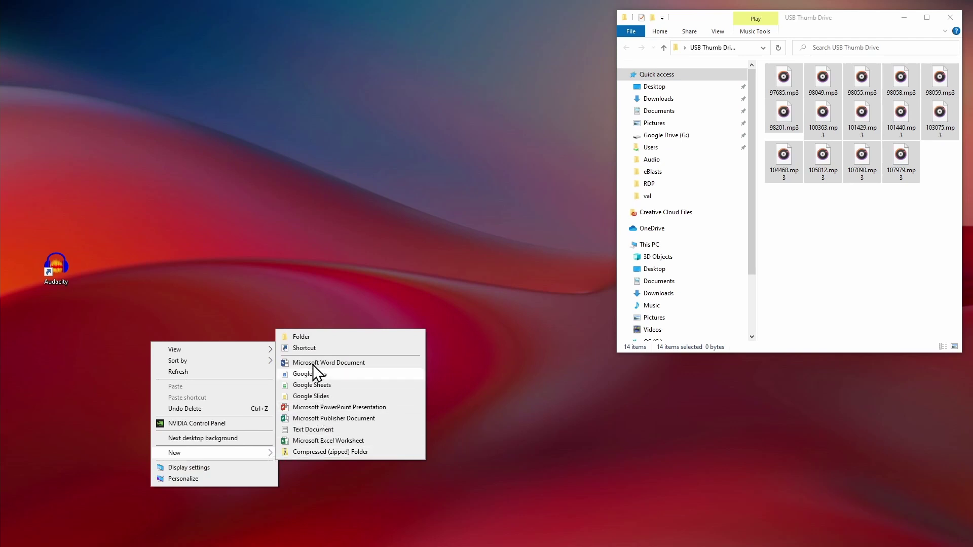
pyautogui.click(306, 336)
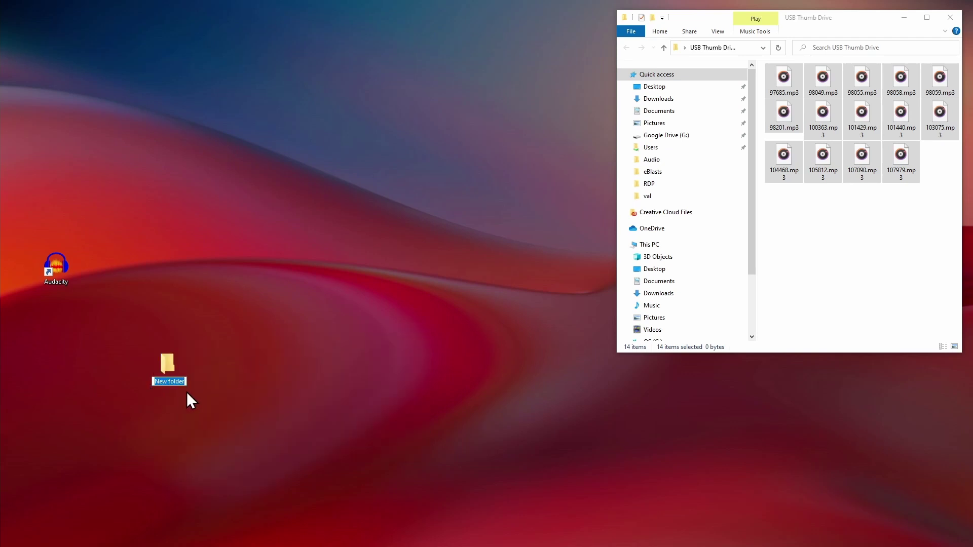
pyautogui.write('All State Auditions')
pyautogui.press('Return')
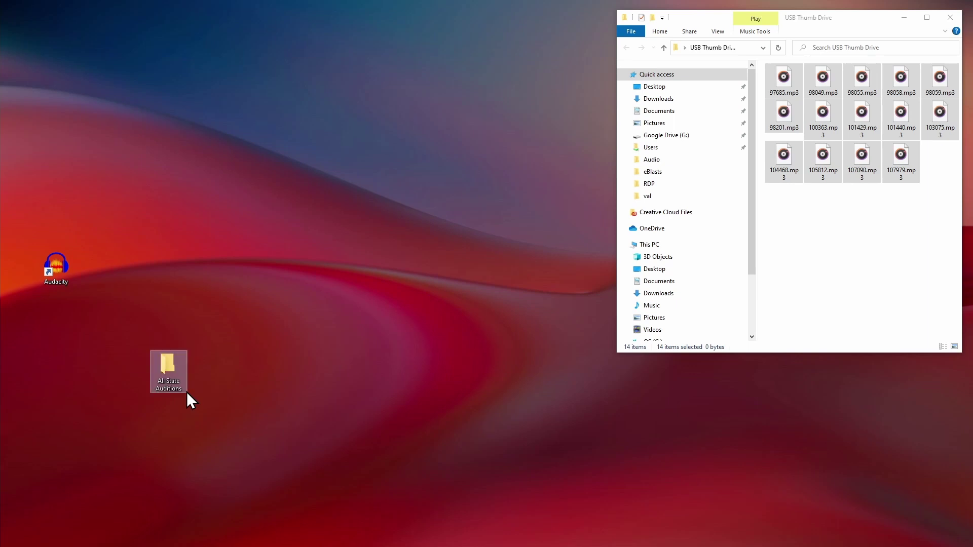
pyautogui.doubleClick(188, 392)
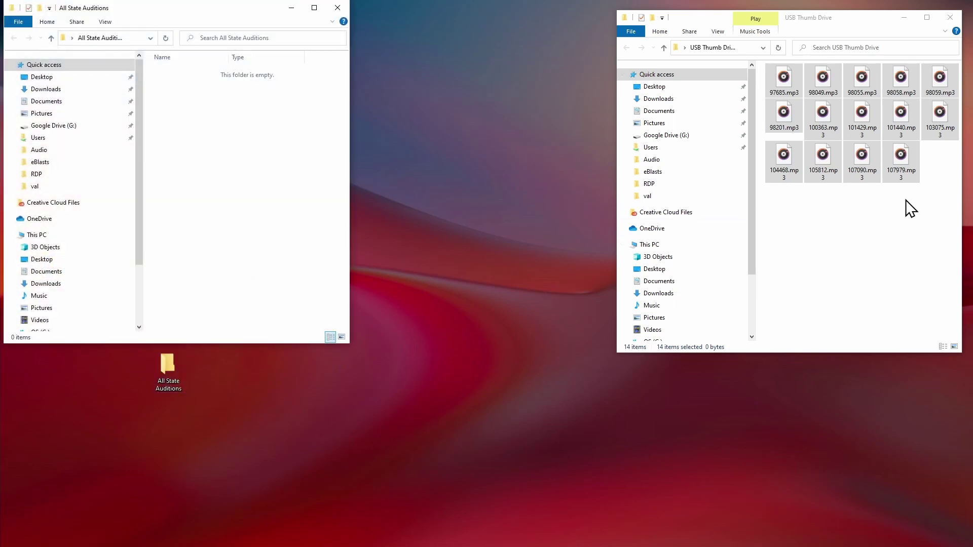
# Step: Copy all 14 MP3 files from the USB drive into All State Auditions
pyautogui.click(910, 163)
pyautogui.hotkey('ctrl', 'a')
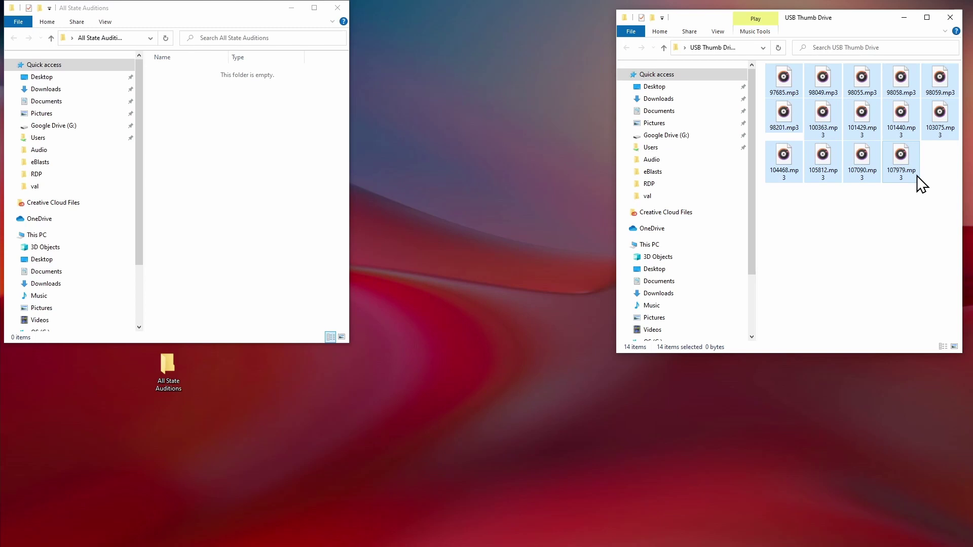
pyautogui.moveTo(902, 169); pyautogui.dragTo(204, 202)
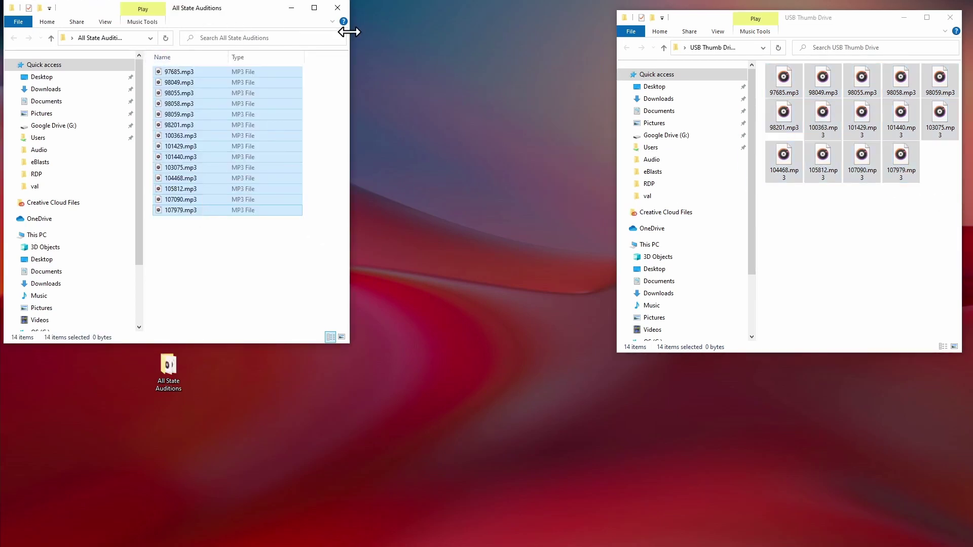
# Step: Show All State Auditions in Details view with a Date modified column, sorted by date
pyautogui.moveTo(349, 26); pyautogui.dragTo(469, 26)
pyautogui.click(105, 22)
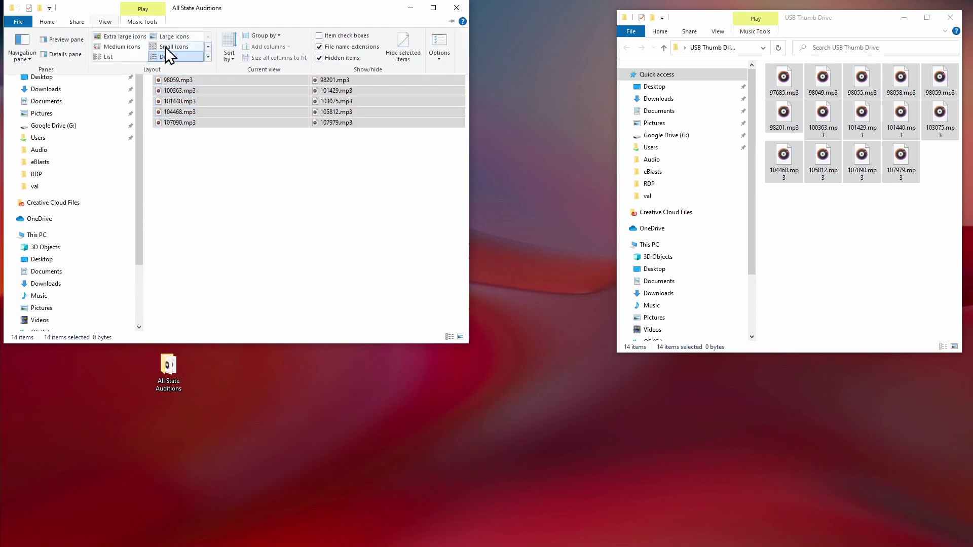
pyautogui.click(169, 54)
pyautogui.rightClick(319, 57)
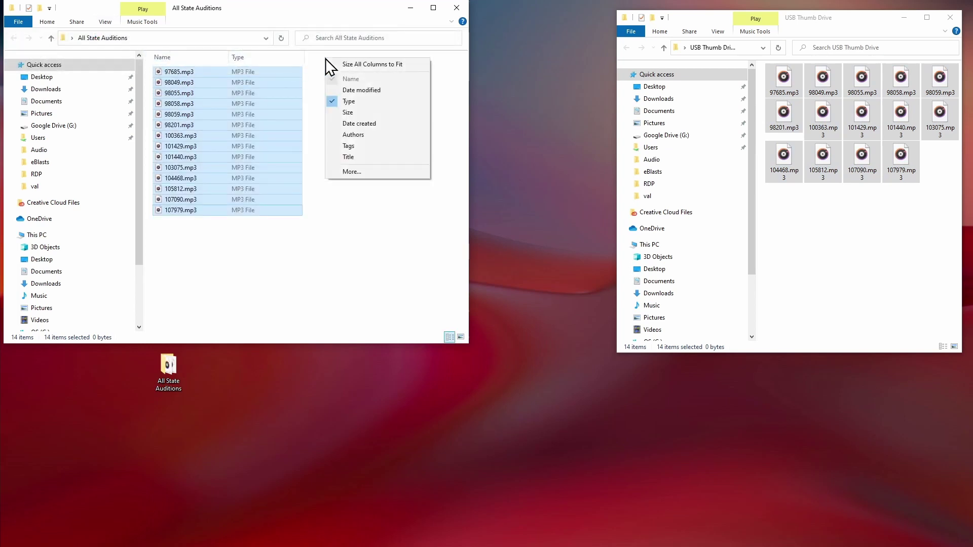
pyautogui.click(362, 88)
pyautogui.click(274, 60)
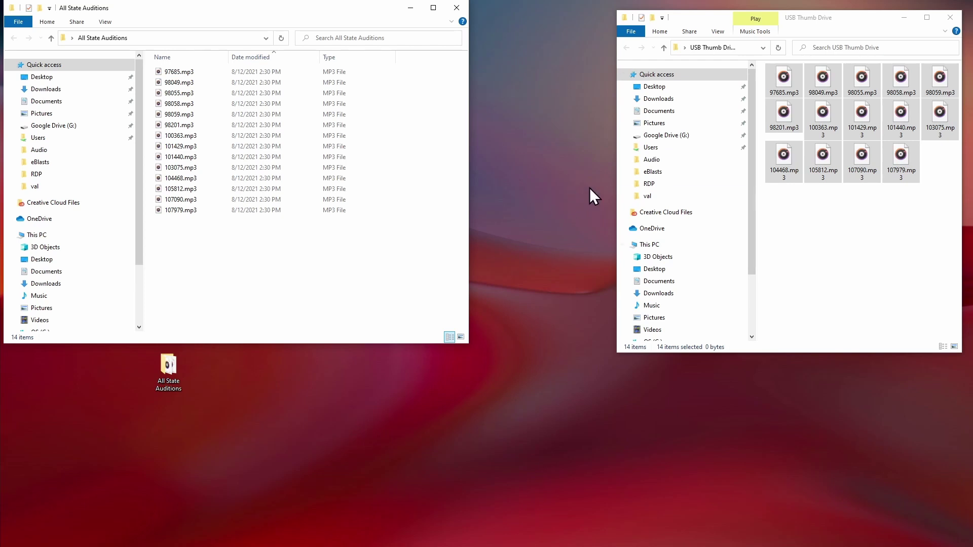
# Step: Delete the 14 selected MP3 files from the USB Thumb Drive folder
pyautogui.click(813, 126)
pyautogui.rightClick(814, 126)
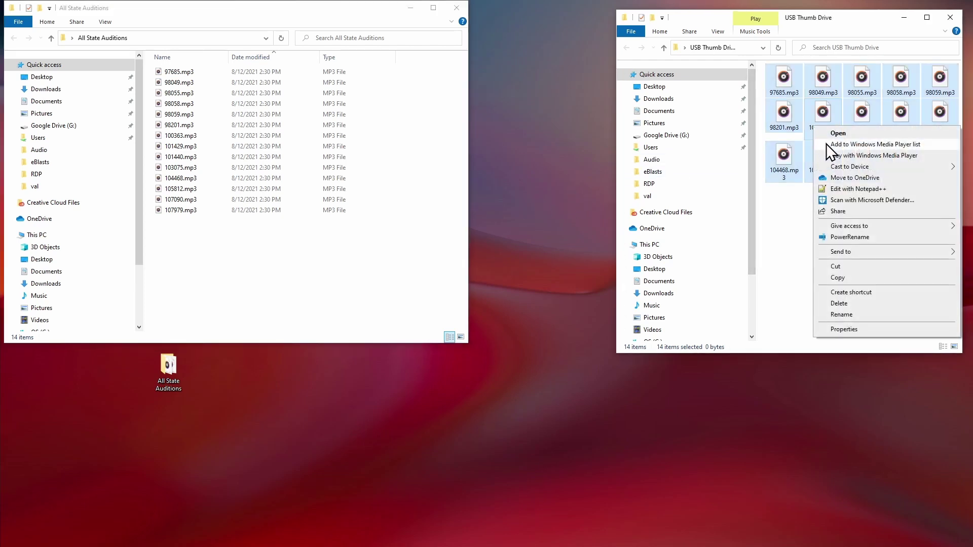
pyautogui.click(850, 305)
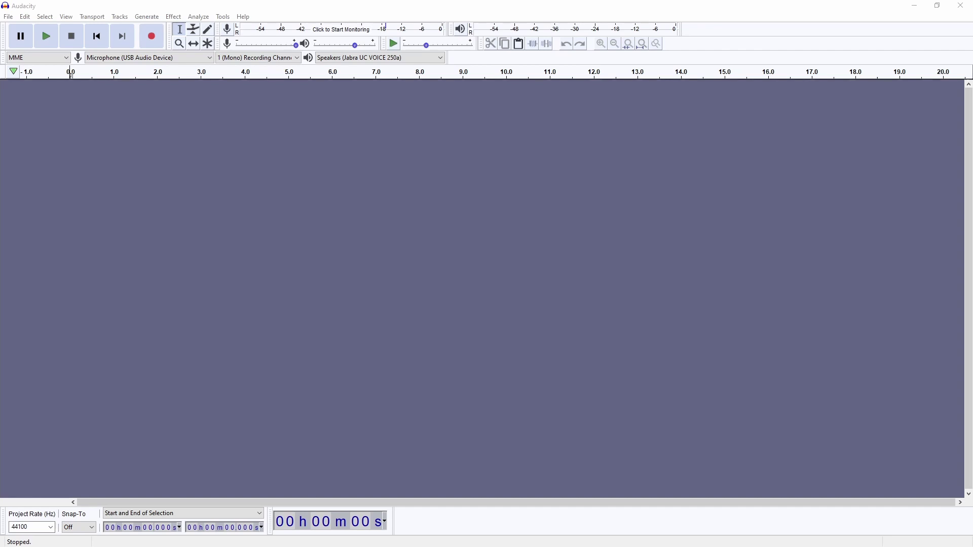
# Step: Turn on the recording meter's live monitoring of the USB microphone
pyautogui.click(349, 29)
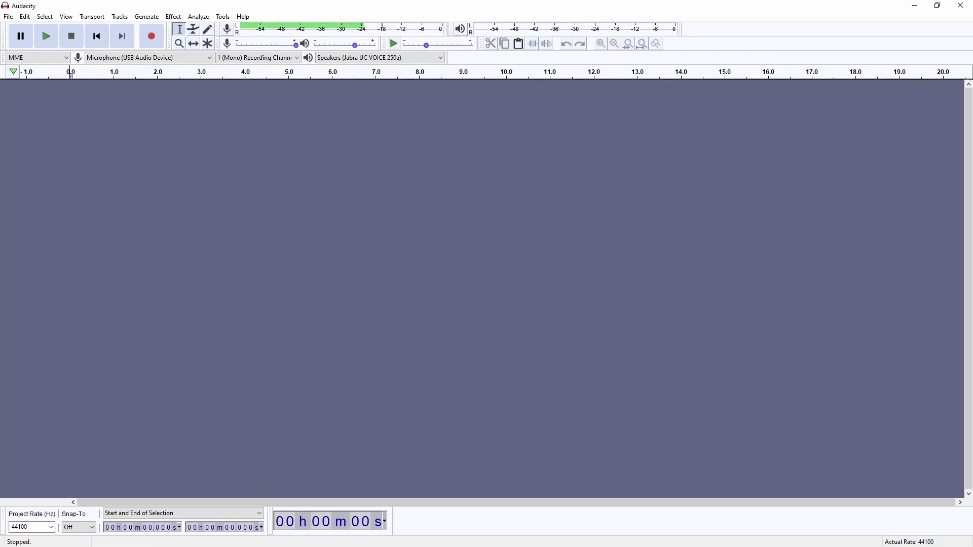
# Step: Bring Middle School .pdf forward and position it so Audacity's recording controls stay visible
pyautogui.hotkey('alt', 'Tab')
pyautogui.moveTo(235, 121); pyautogui.dragTo(211, 19)
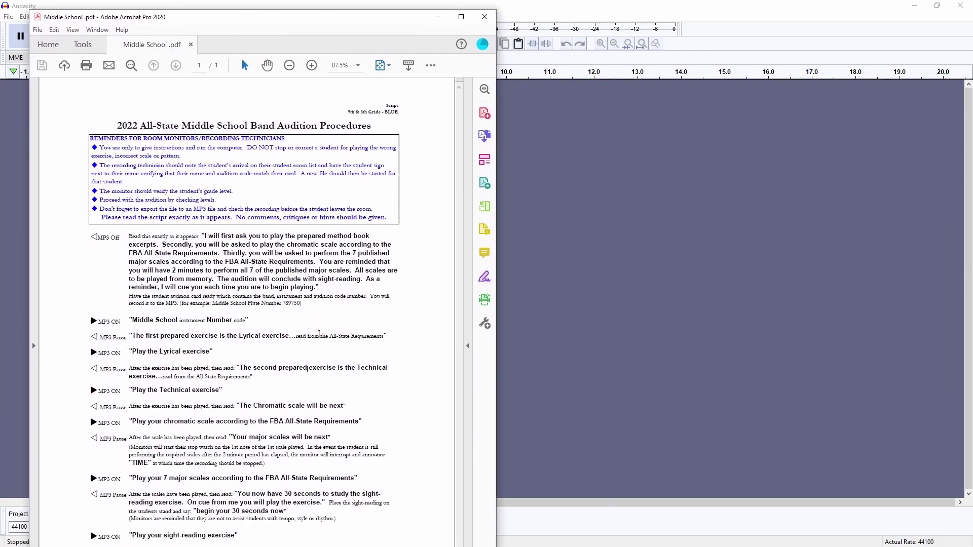
pyautogui.moveTo(316, 22); pyautogui.dragTo(320, 13)
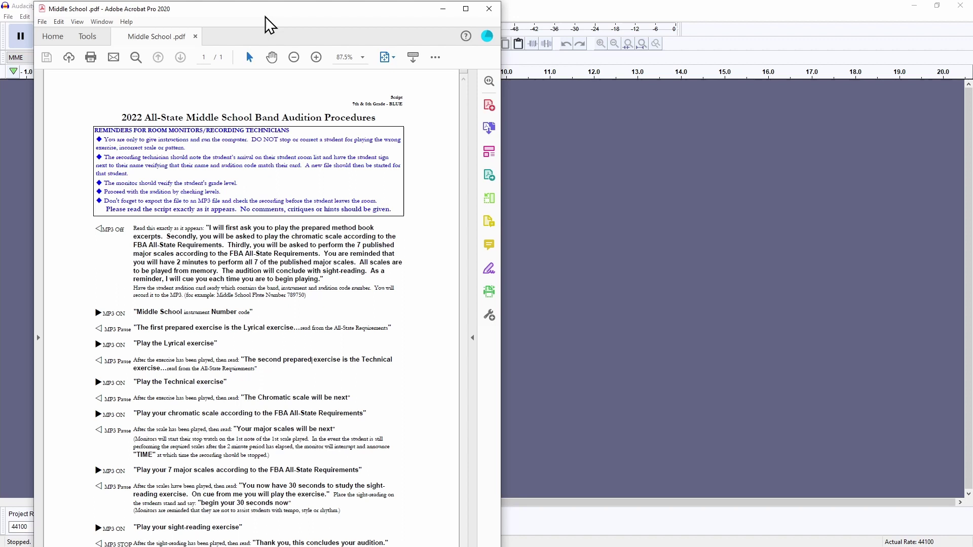
pyautogui.moveTo(259, 7); pyautogui.dragTo(511, 72)
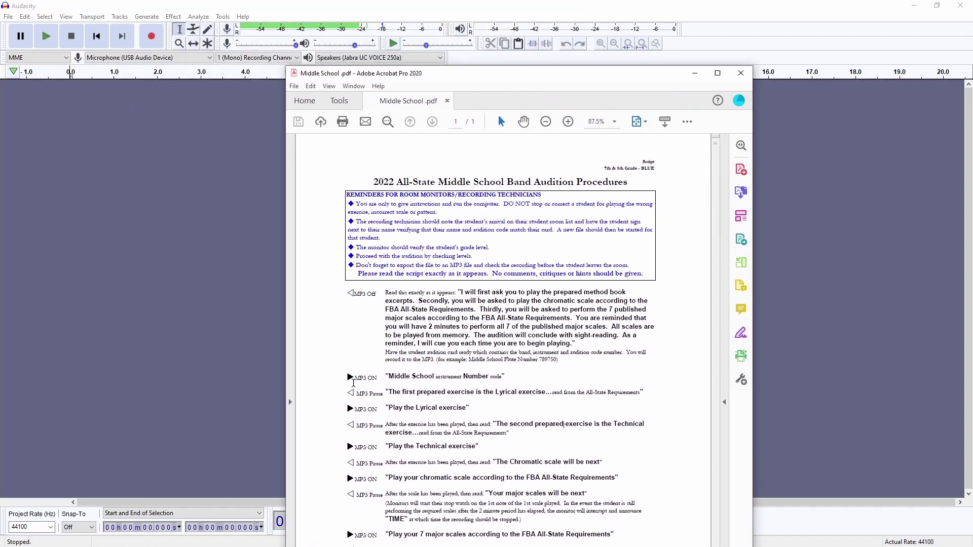
pyautogui.doubleClick(375, 394)
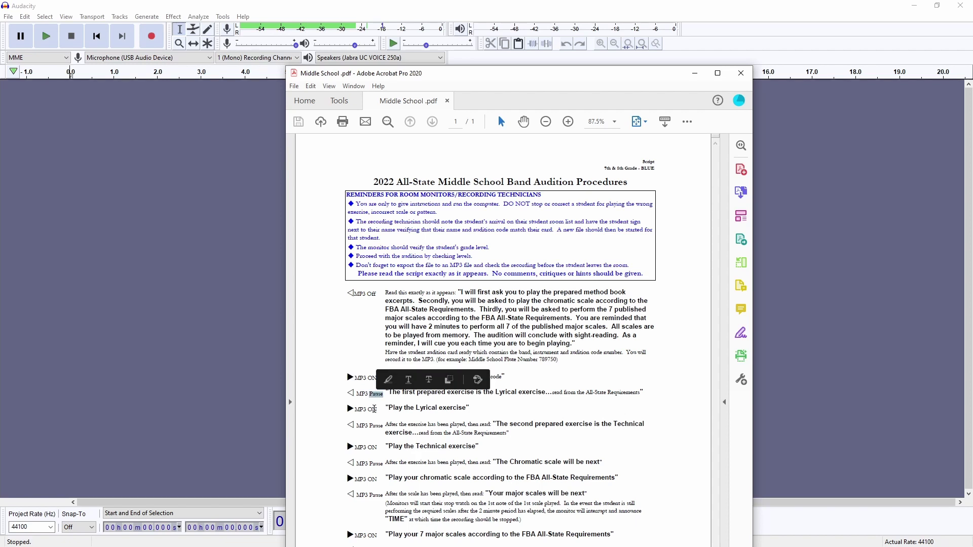
pyautogui.click(388, 419)
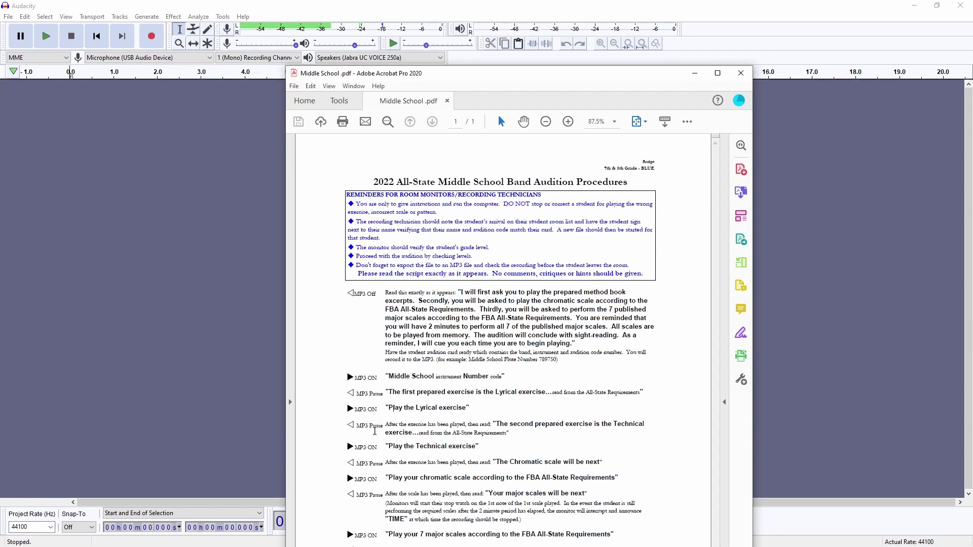
# Step: Record the audition on a new track, pausing and resuming at the script's Pause cues to about 1:05
pyautogui.click(155, 40)
pyautogui.click(155, 39)
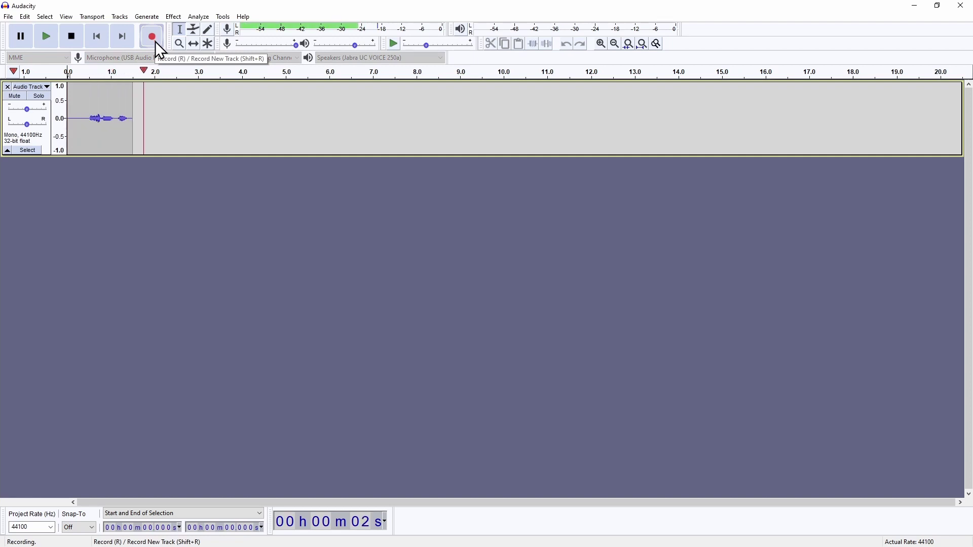
pyautogui.click(23, 34)
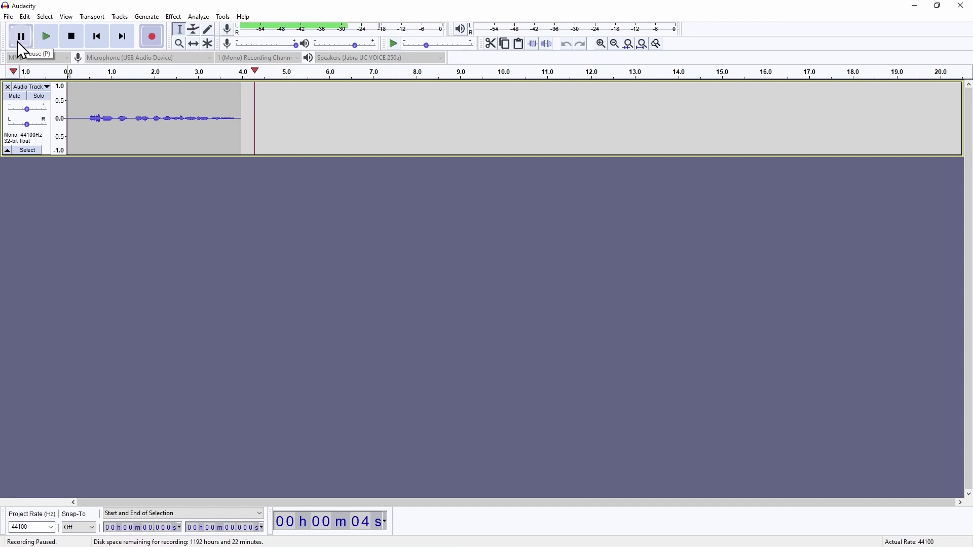
pyautogui.click(26, 37)
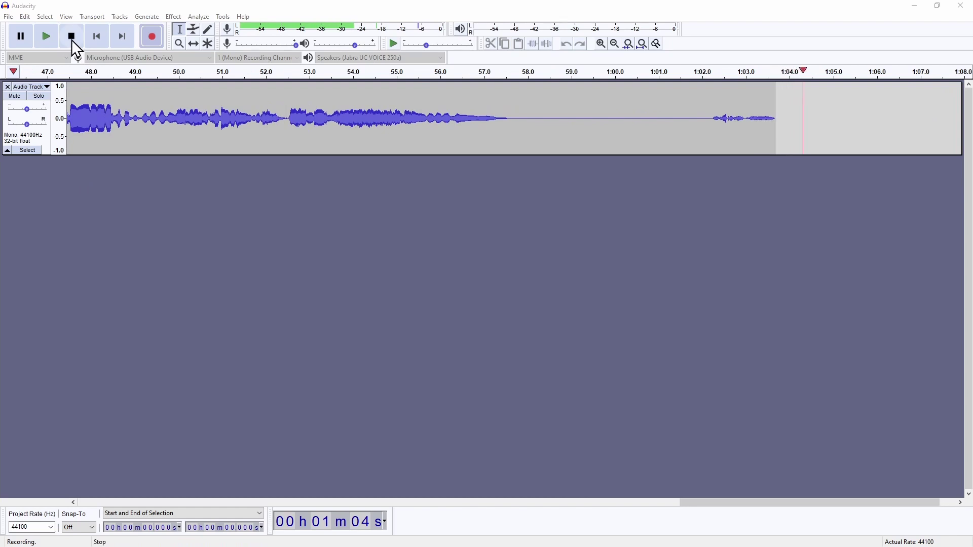
pyautogui.click(20, 39)
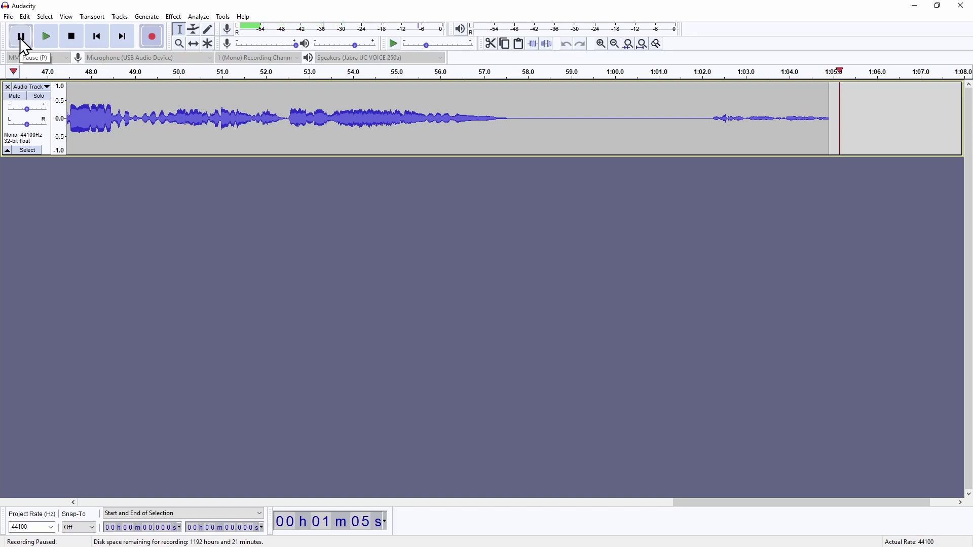
# Step: Resume the paused audition recording to continue the narration toward about 1:53
pyautogui.click(21, 38)
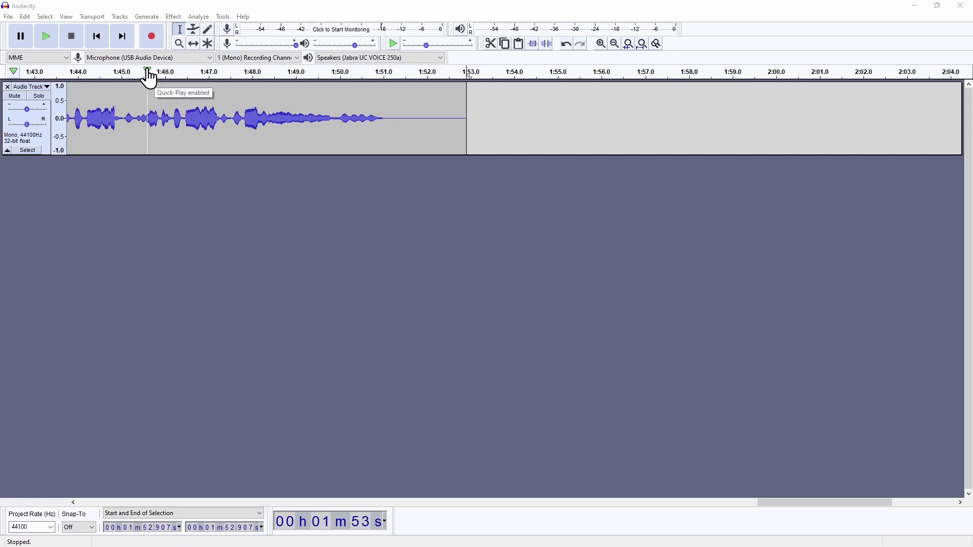
# Step: Resume recording on the same audio track from 1:53, extending it to about 2:19
pyautogui.click(155, 38)
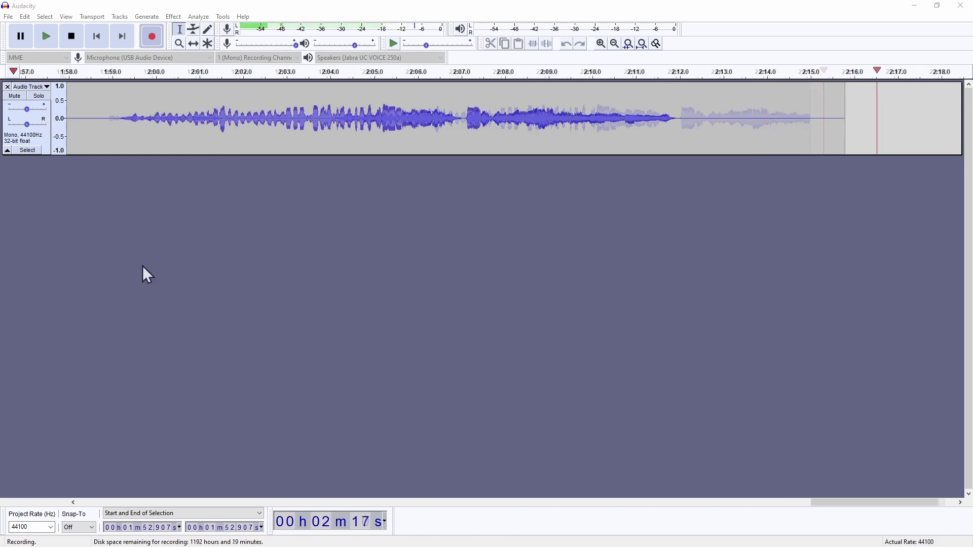
pyautogui.click(74, 38)
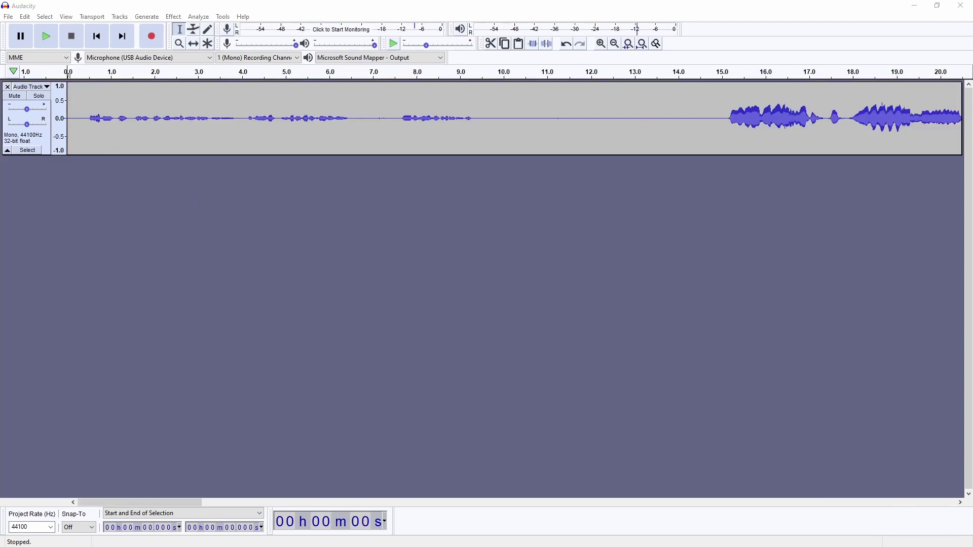
pyautogui.click(97, 36)
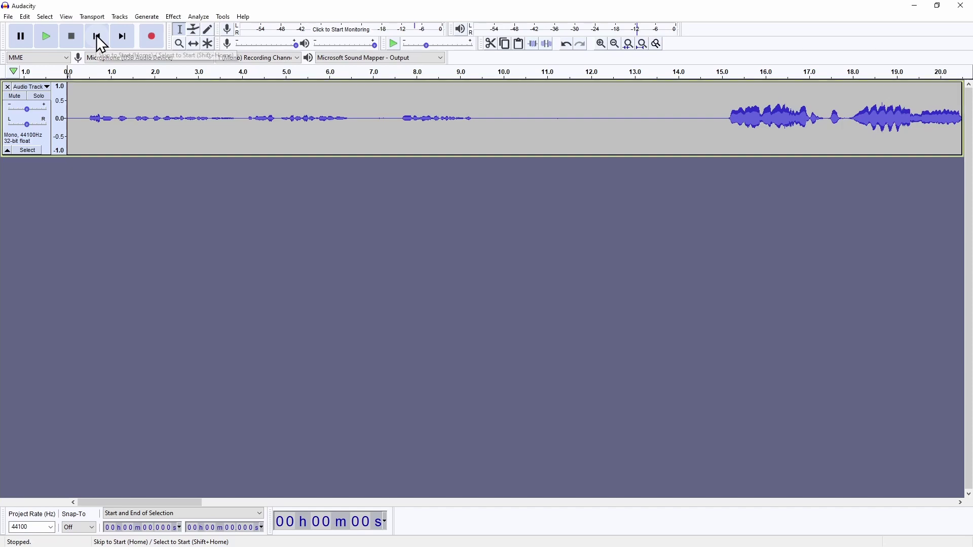
pyautogui.click(46, 36)
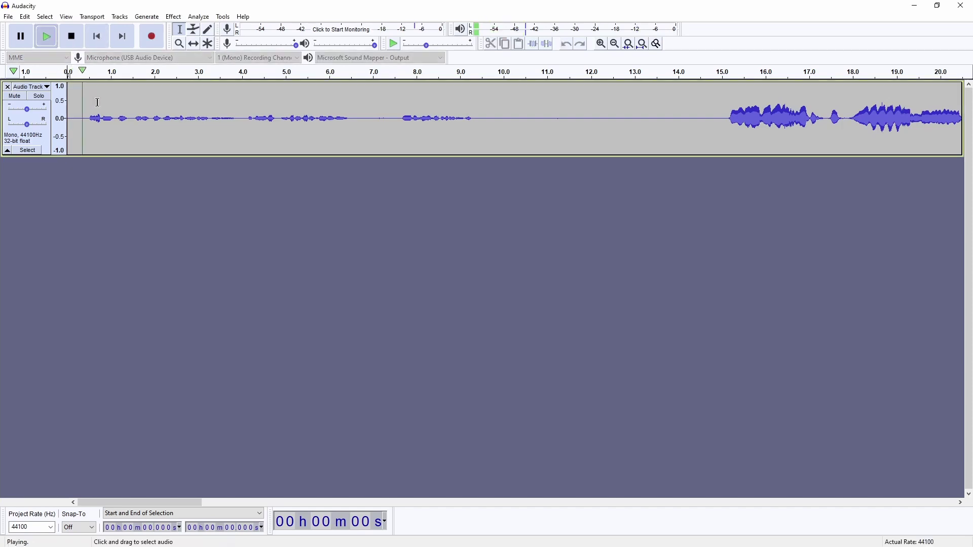
pyautogui.click(72, 40)
pyautogui.click(746, 105)
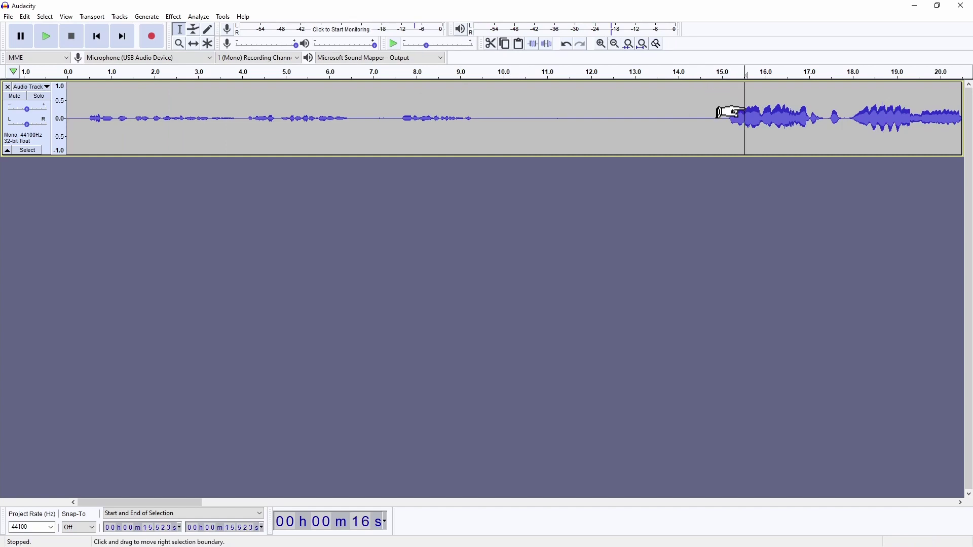
pyautogui.click(45, 37)
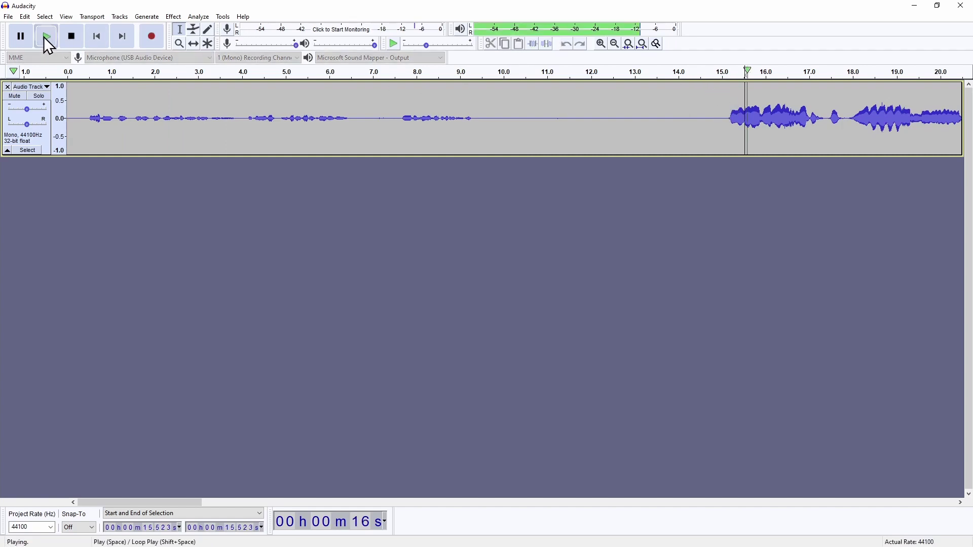
pyautogui.click(71, 36)
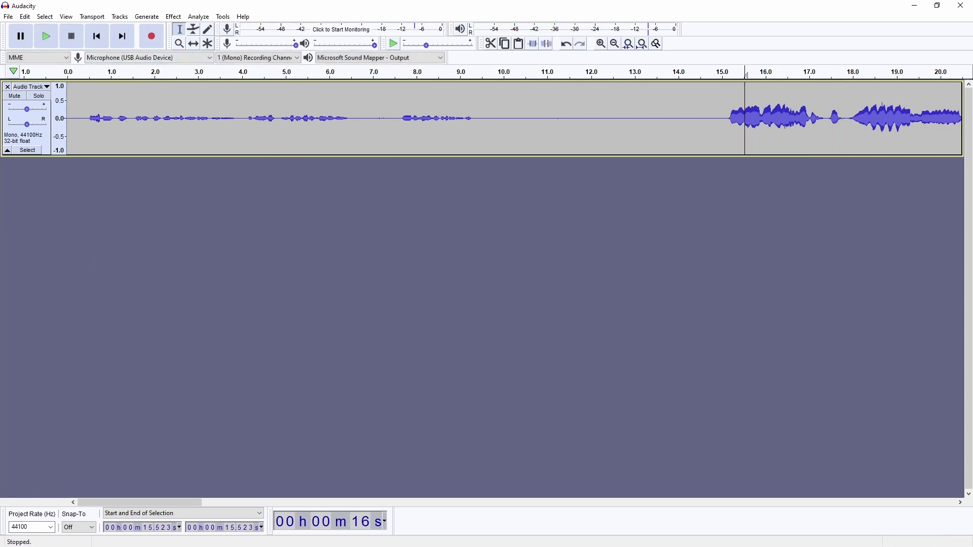
pyautogui.press('space')
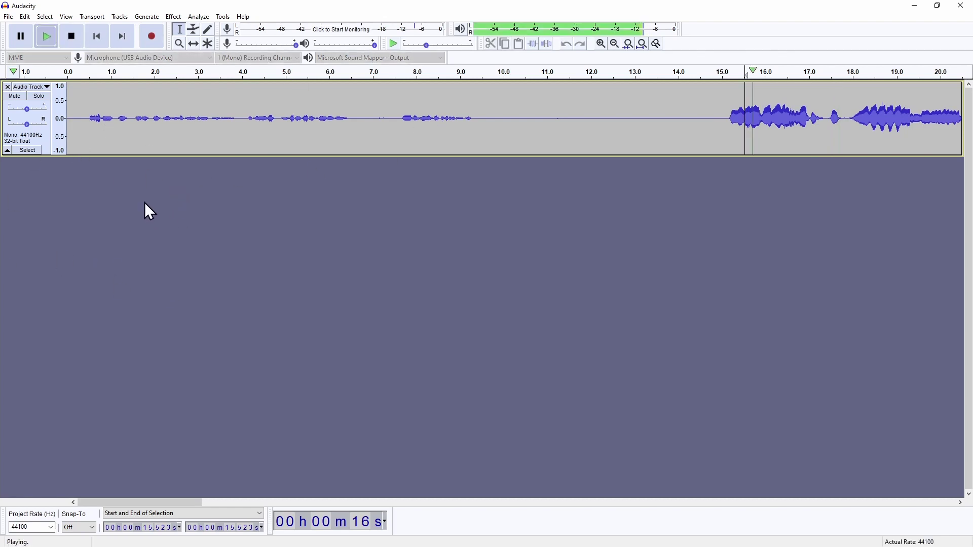
pyautogui.press('space')
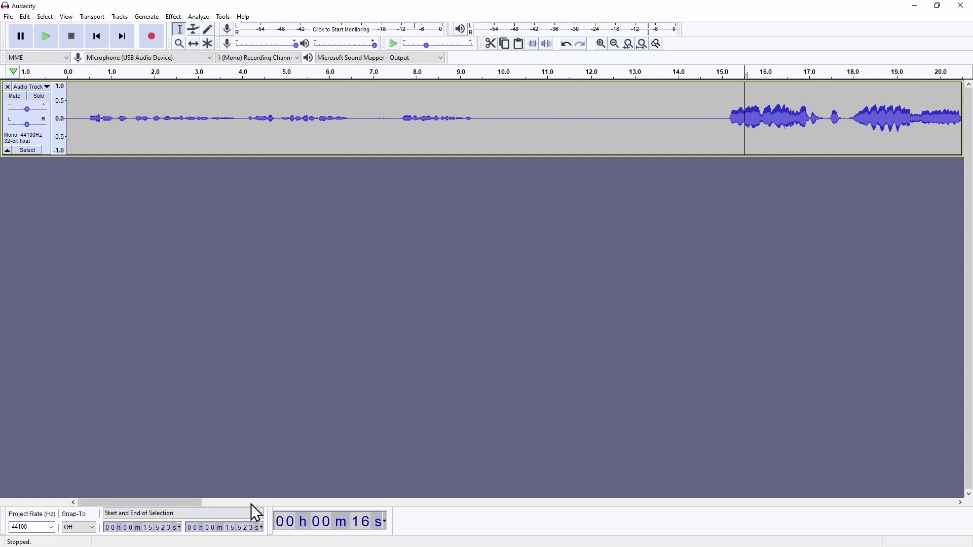
pyautogui.moveTo(199, 501); pyautogui.dragTo(285, 490)
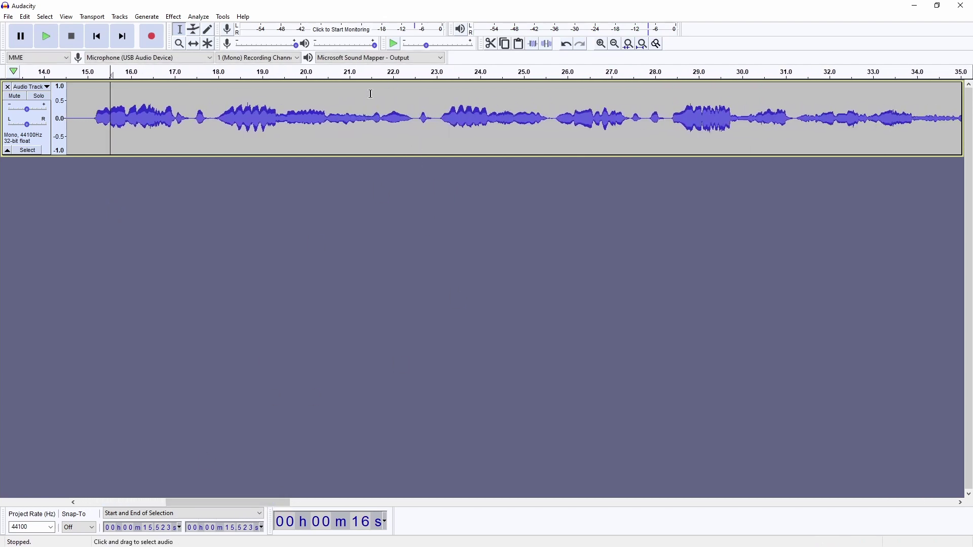
pyautogui.click(508, 101)
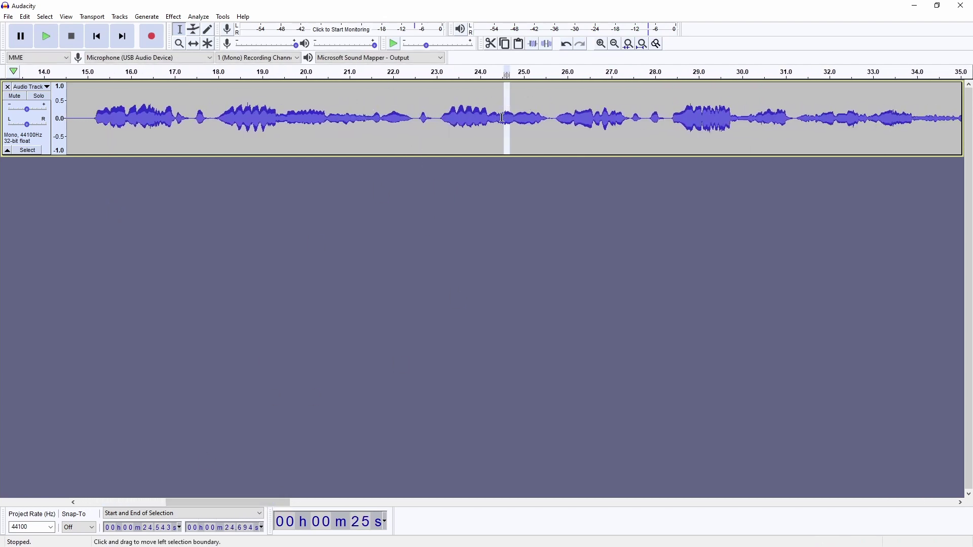
pyautogui.click(569, 120)
pyautogui.press('space')
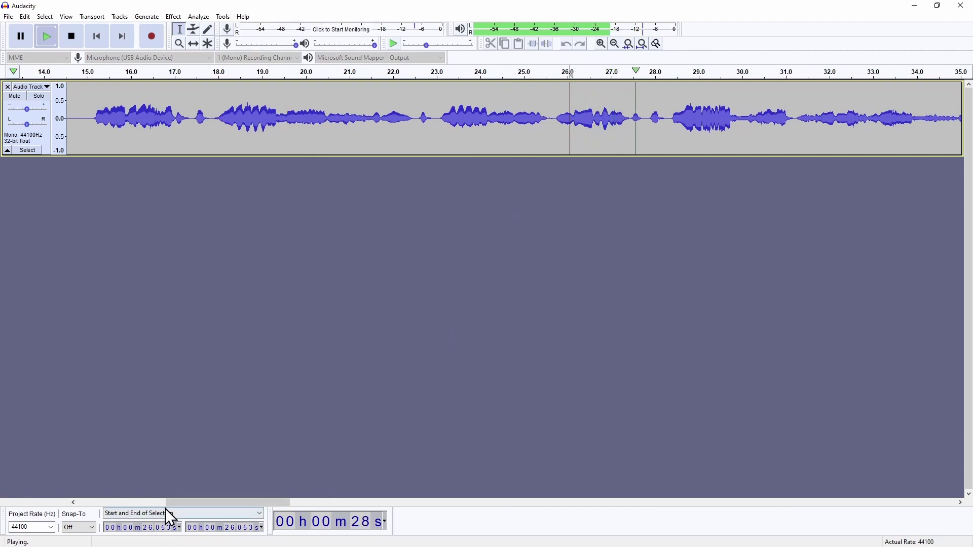
pyautogui.moveTo(184, 503); pyautogui.dragTo(330, 494)
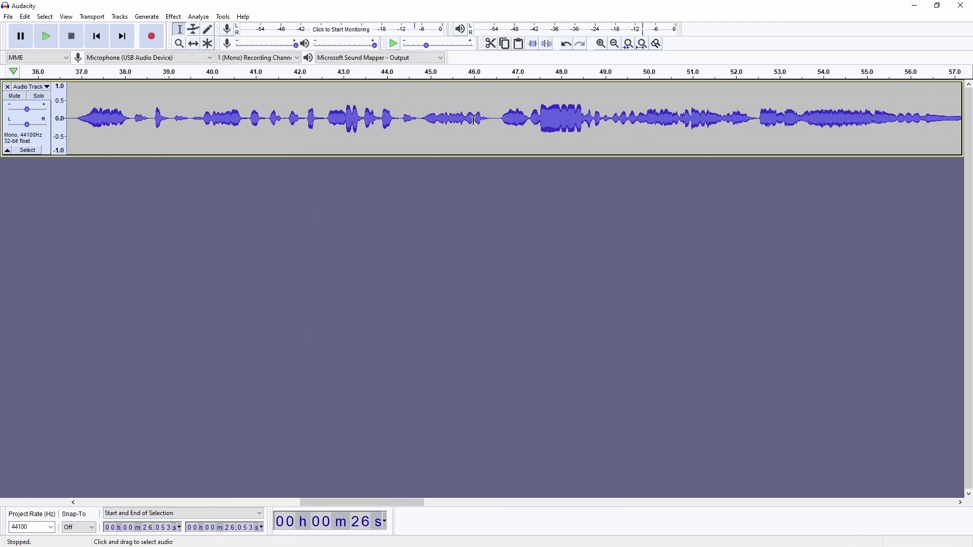
pyautogui.click(565, 113)
pyautogui.press('space')
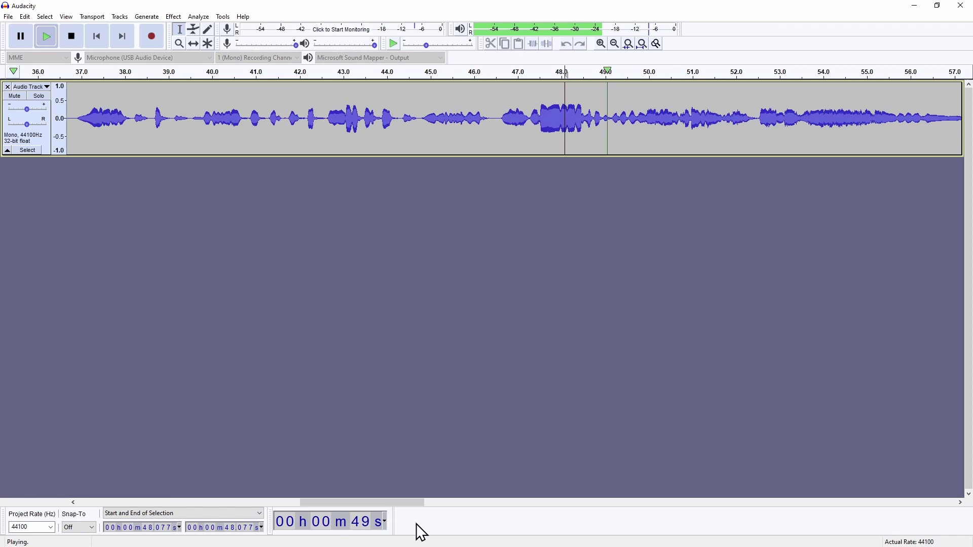
pyautogui.press('space')
pyautogui.moveTo(408, 501); pyautogui.dragTo(554, 502)
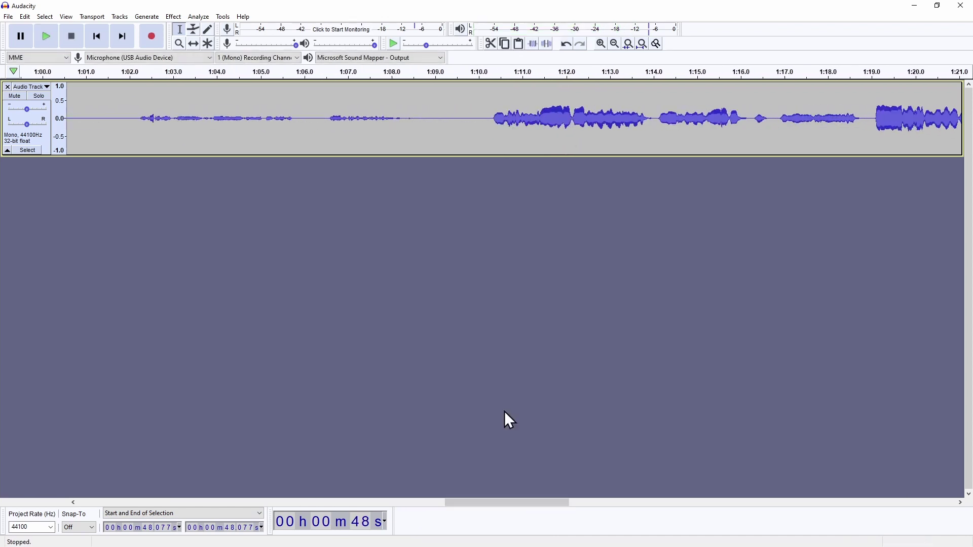
pyautogui.click(591, 117)
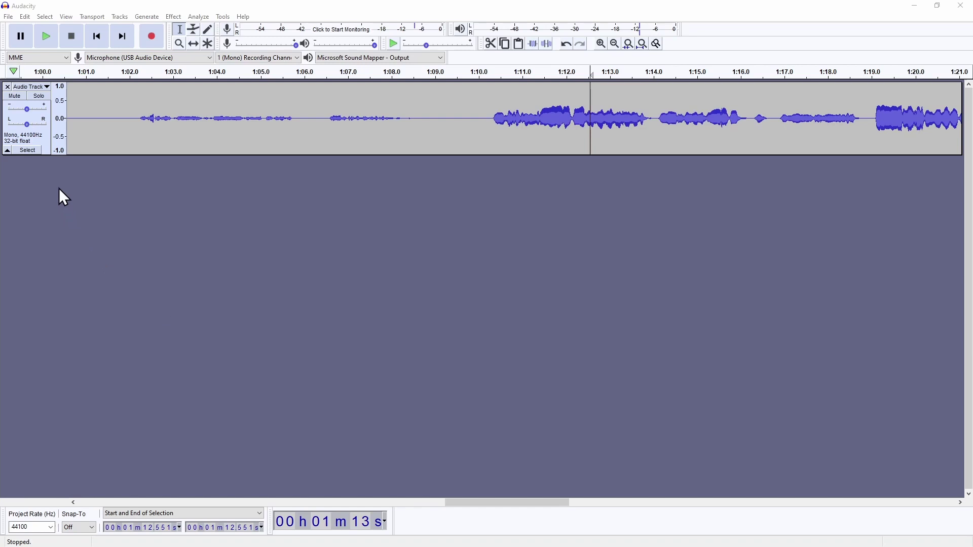
# Step: Start an MP3 export and browse to the Desktop's All State Auditions folder
pyautogui.click(9, 17)
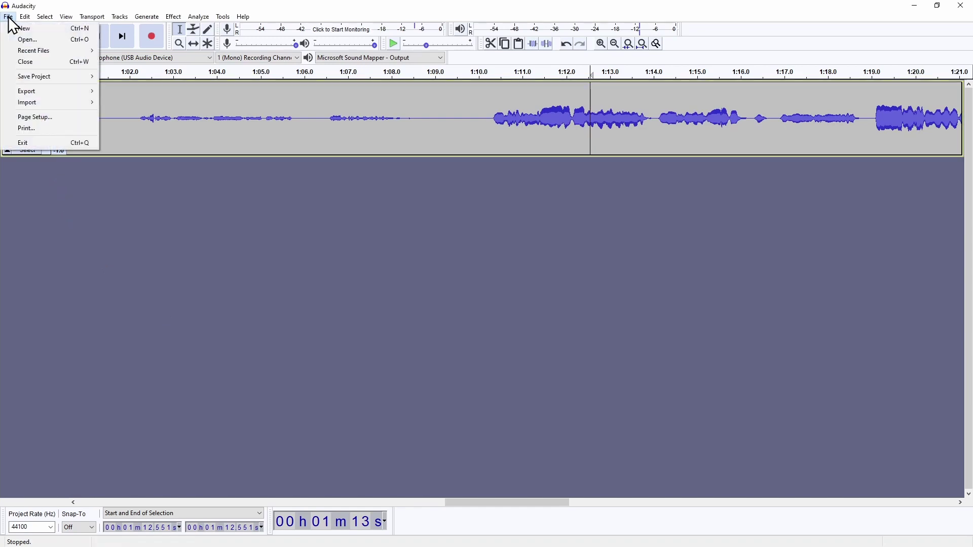
pyautogui.moveTo(83, 92)
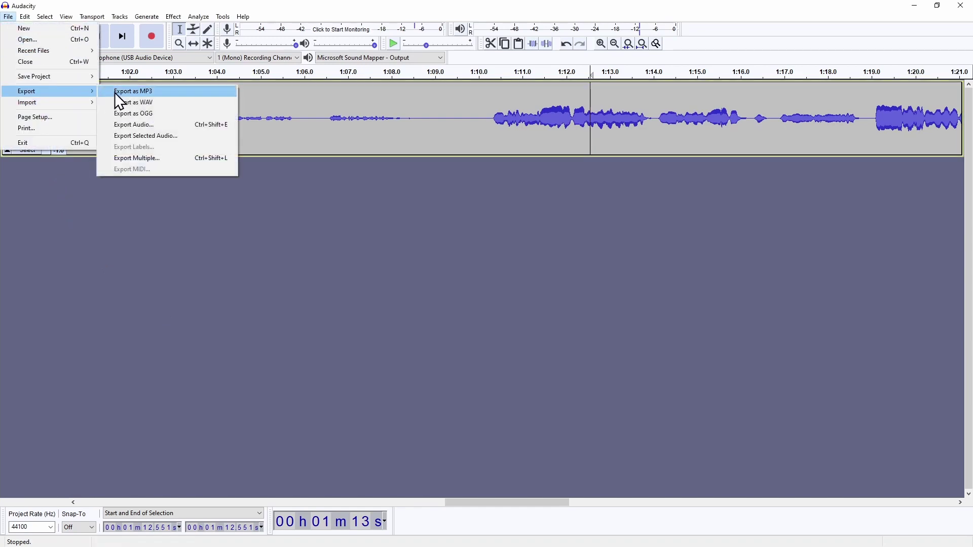
pyautogui.click(157, 91)
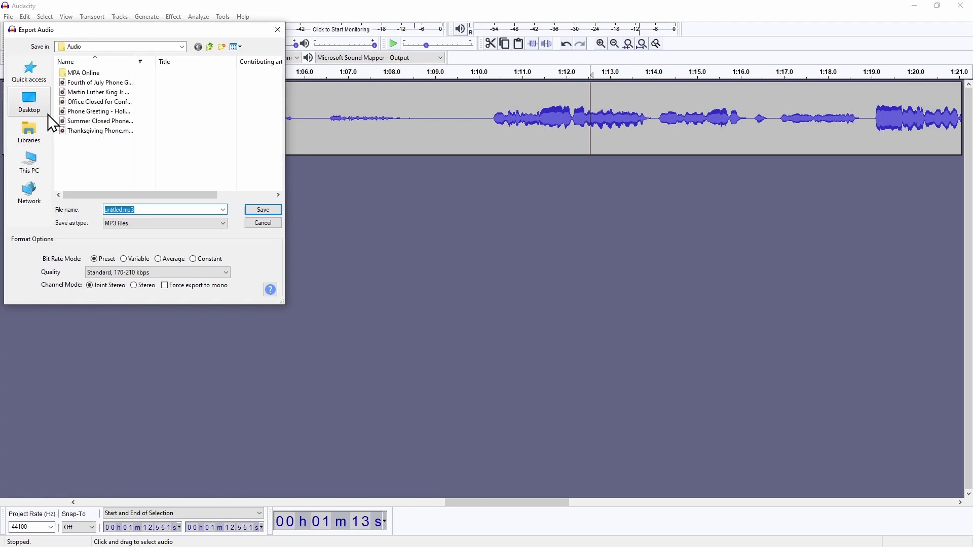
pyautogui.click(31, 109)
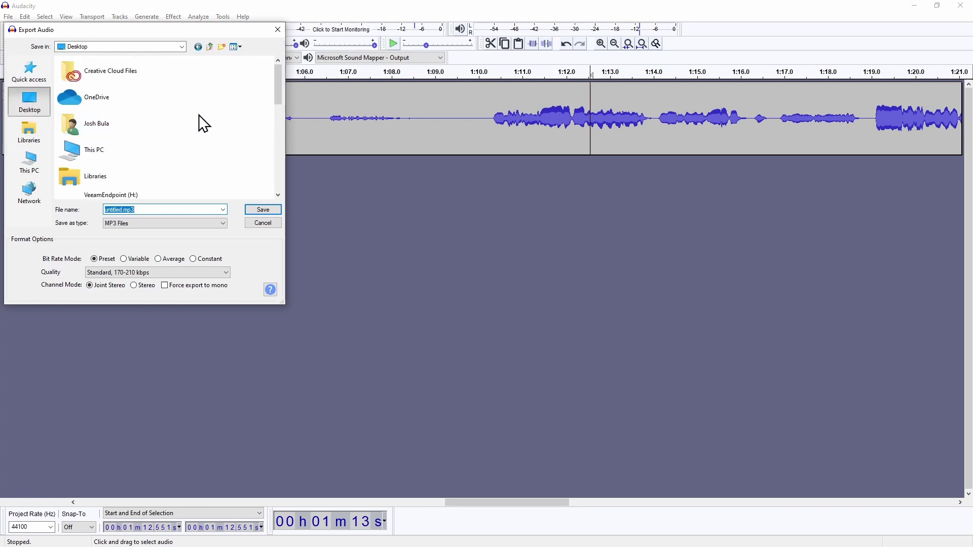
pyautogui.scroll(-2, 203, 124)
pyautogui.scroll(-1, 204, 124)
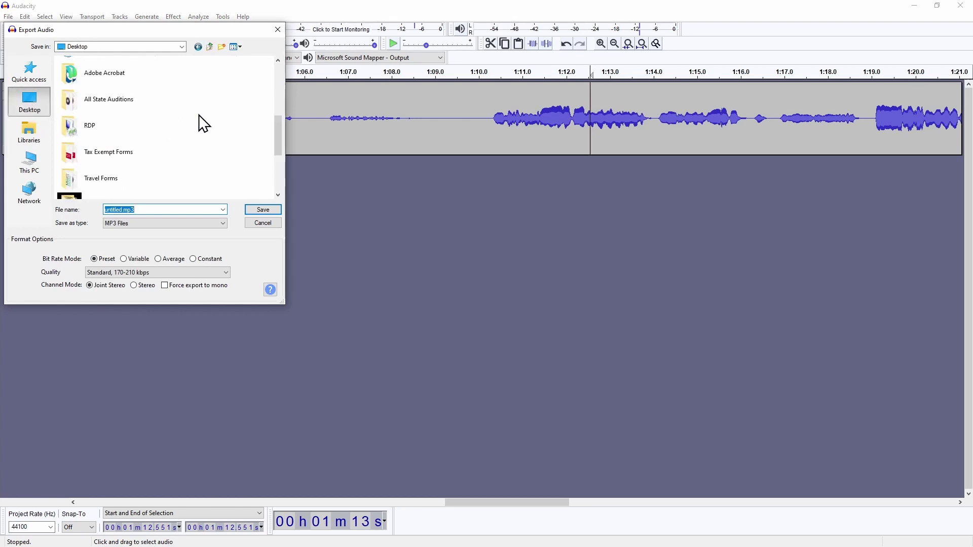
pyautogui.doubleClick(105, 99)
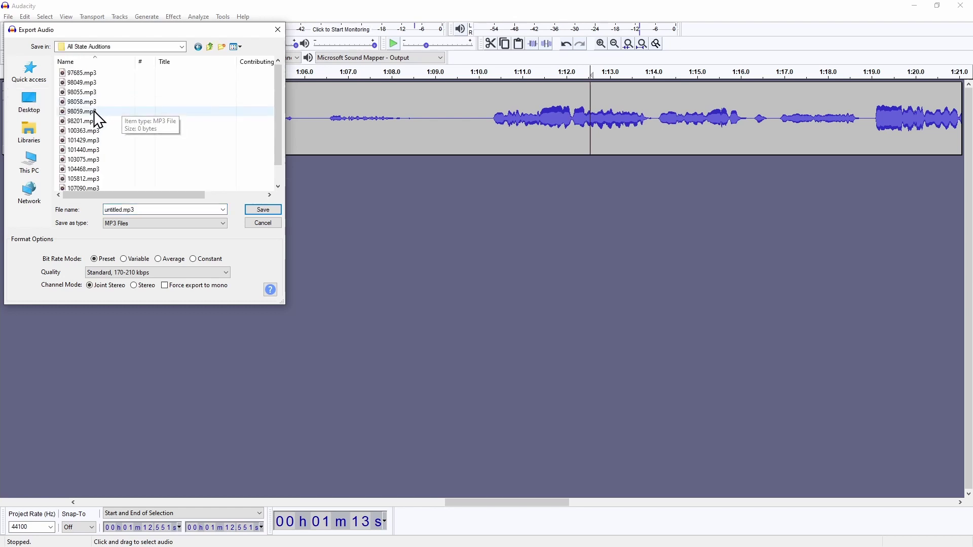
pyautogui.scroll(-1, 94, 147)
pyautogui.scroll(1, 92, 152)
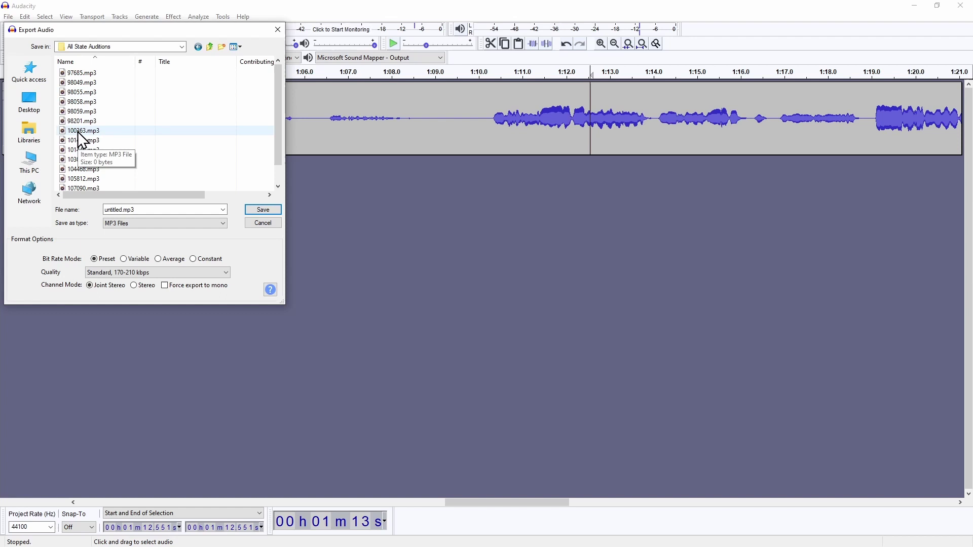
# Step: Save the export as 100363.mp3, replacing the old copy, then minimize Audacity
pyautogui.click(78, 131)
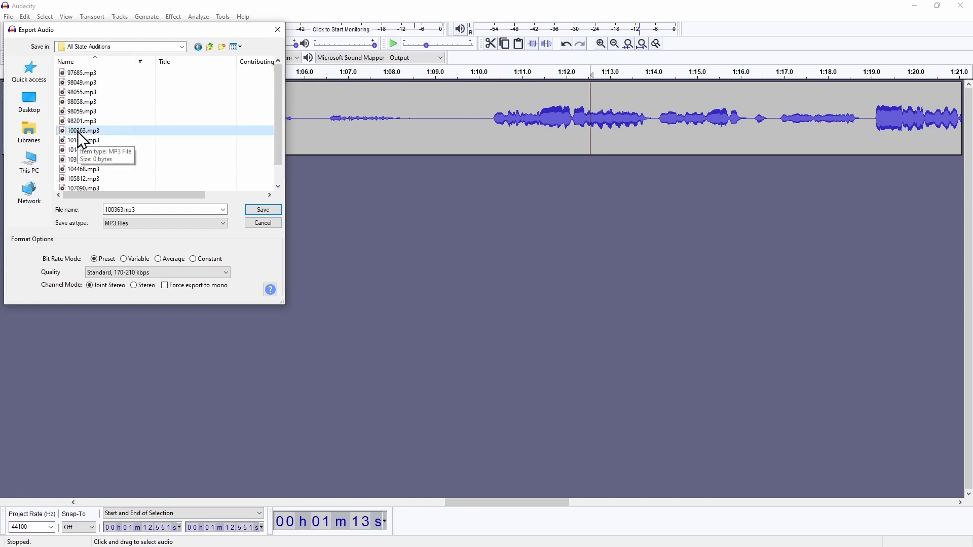
pyautogui.doubleClick(135, 210)
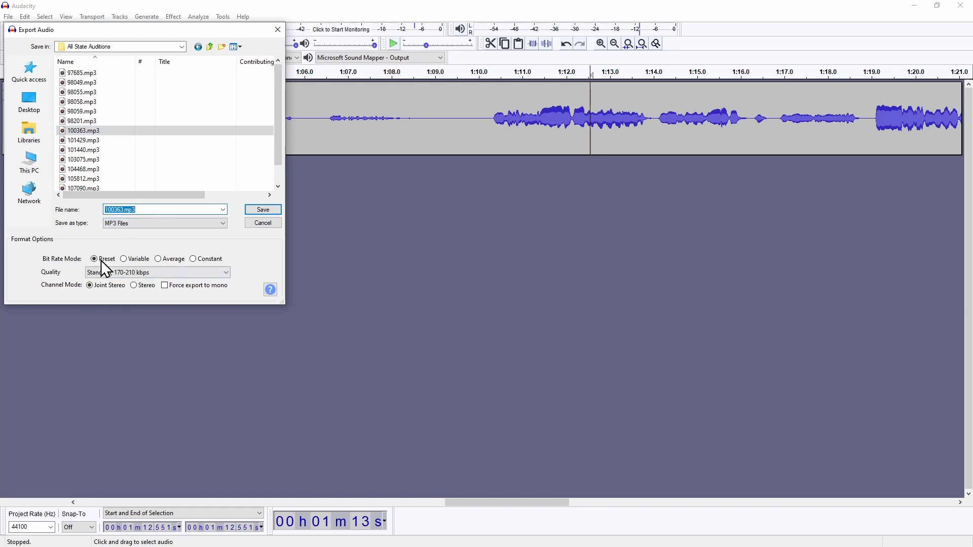
pyautogui.click(266, 209)
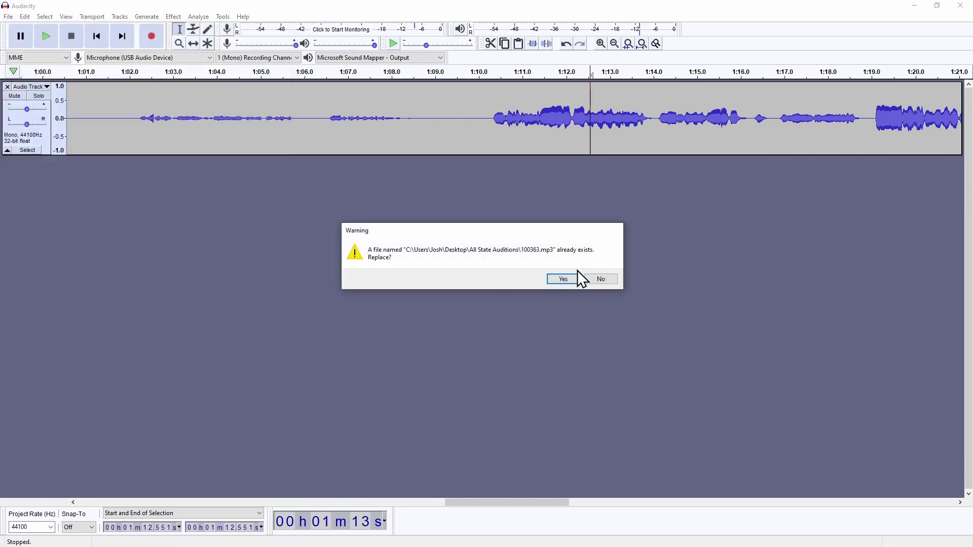
pyautogui.click(567, 279)
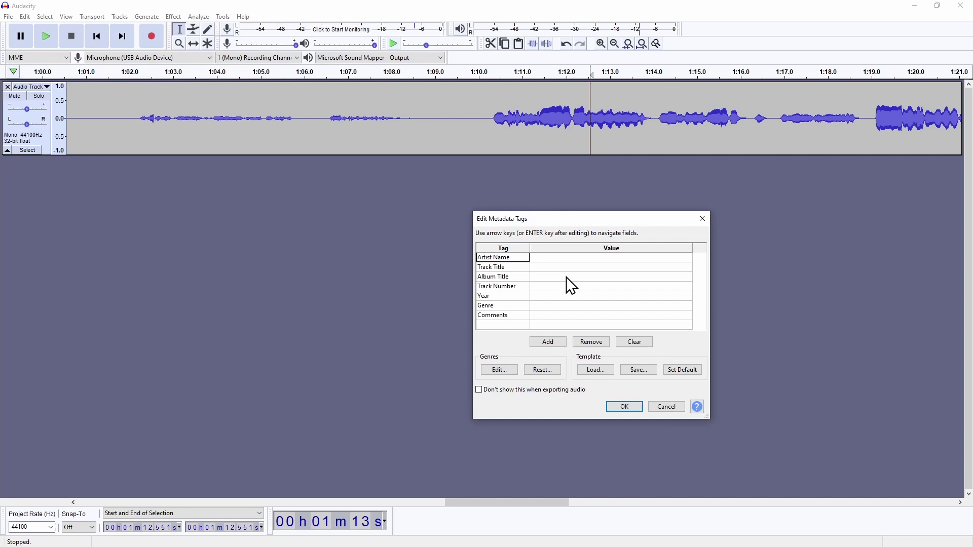
pyautogui.click(624, 407)
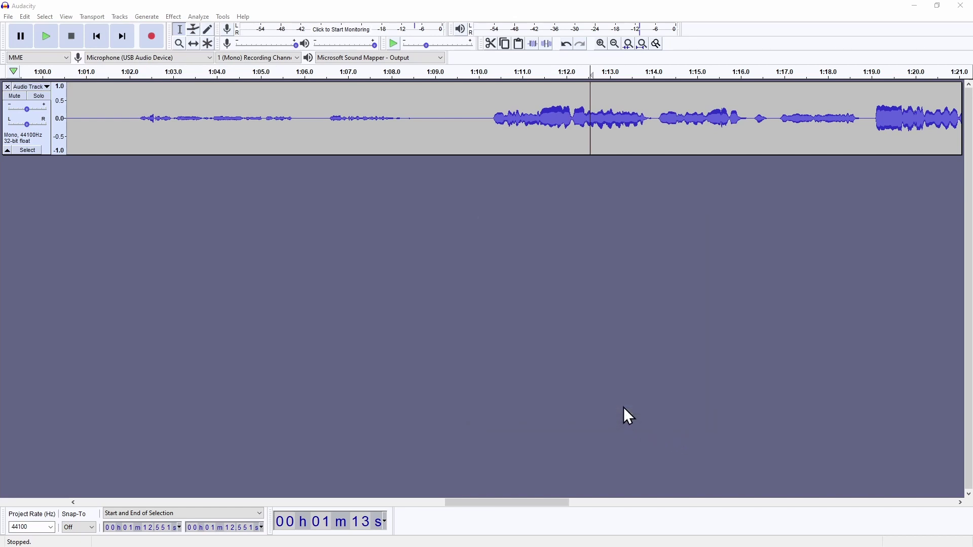
pyautogui.click(916, 7)
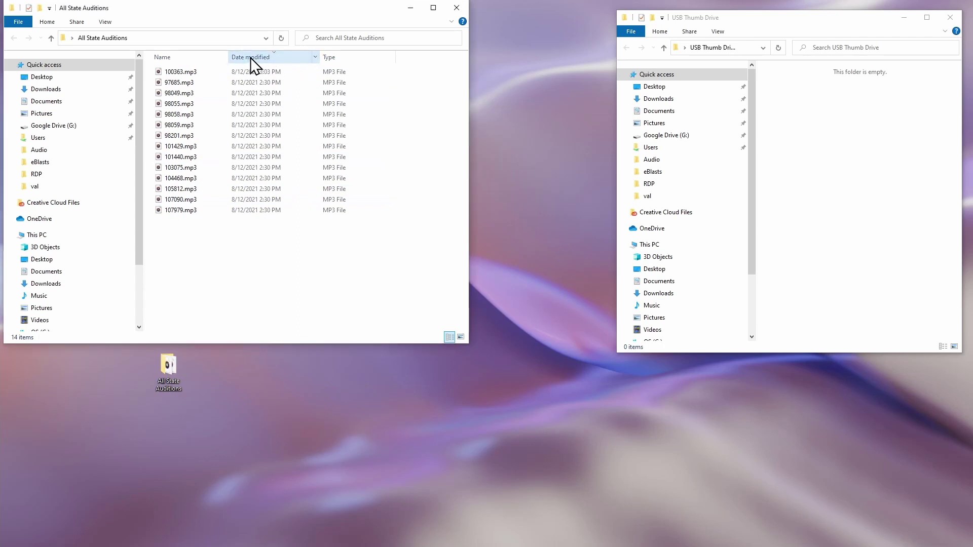
# Step: Add a Size column to the All State Auditions file list in File Explorer
pyautogui.click(183, 73)
pyautogui.rightClick(407, 59)
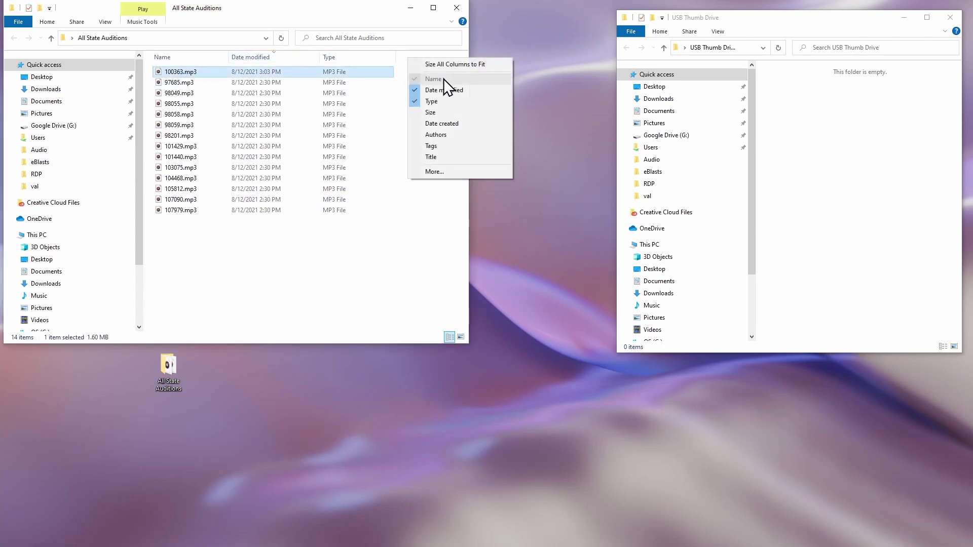
pyautogui.click(439, 112)
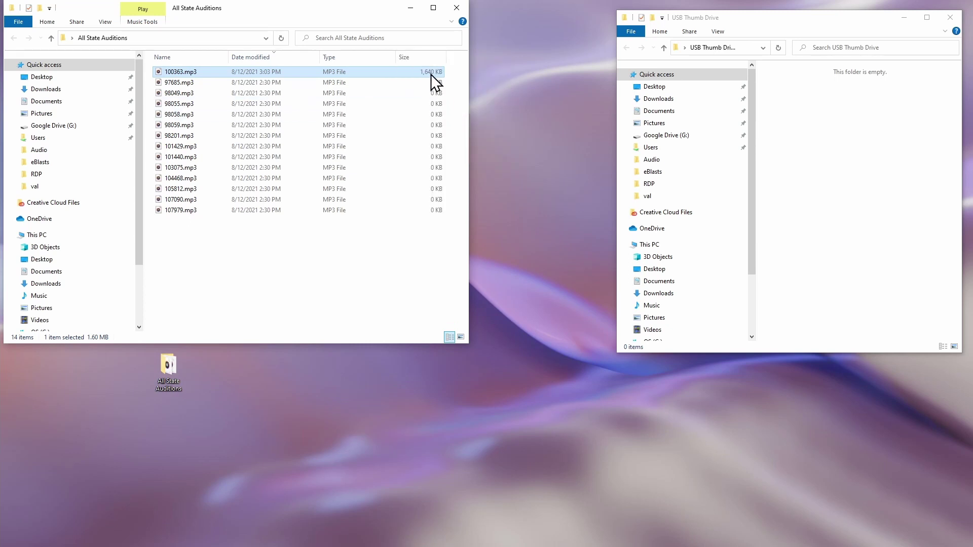
# Step: Confirm 100363.mp3 is 1,640 KB versus 0 KB for others and copy it to the USB Thumb Drive
pyautogui.click(440, 85)
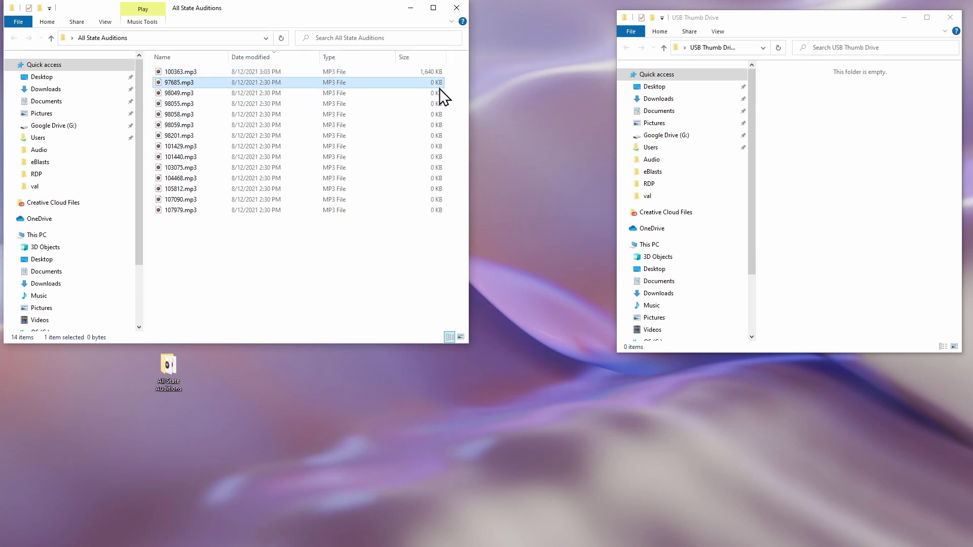
pyautogui.click(439, 96)
pyautogui.click(437, 72)
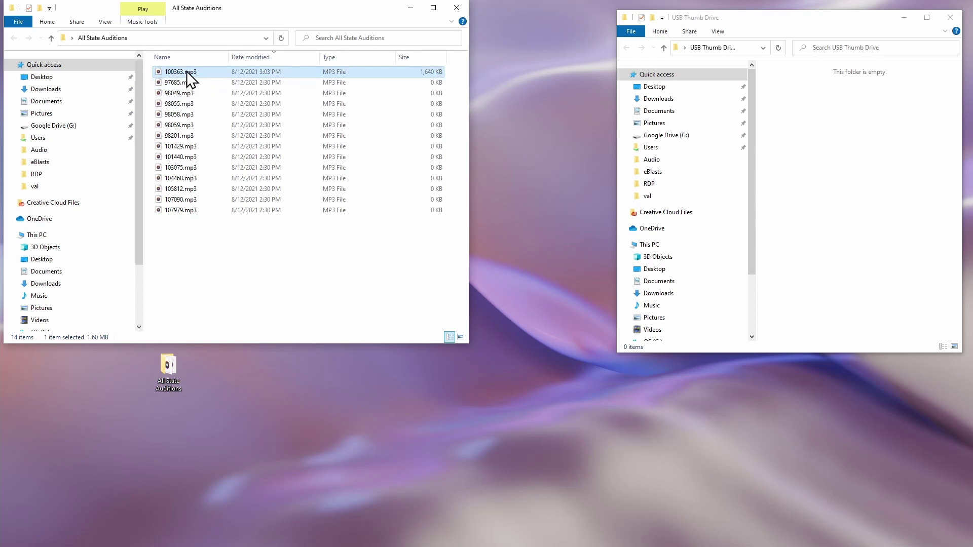
pyautogui.moveTo(189, 73); pyautogui.dragTo(817, 152)
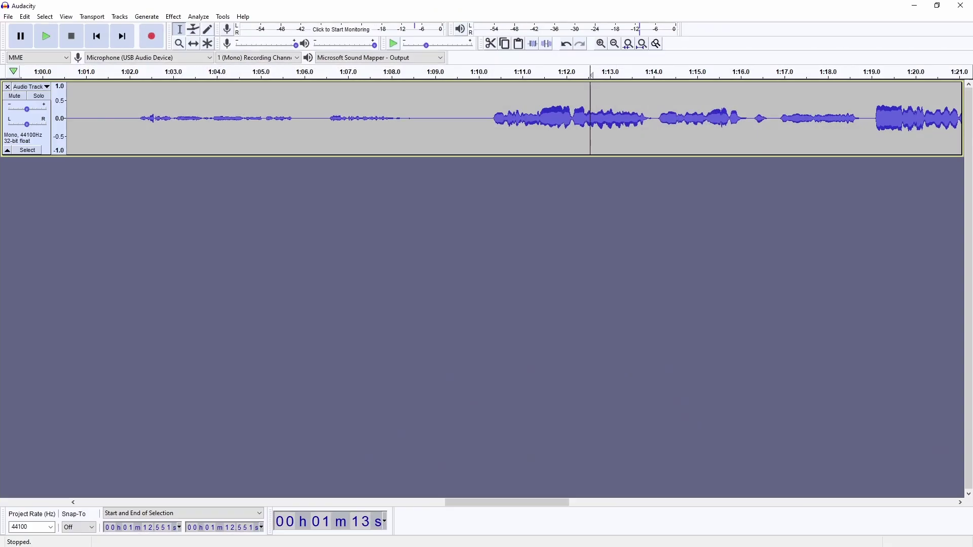
# Step: Start saving an Audacity project, past the warning, into Desktop > All State Auditions
pyautogui.click(9, 18)
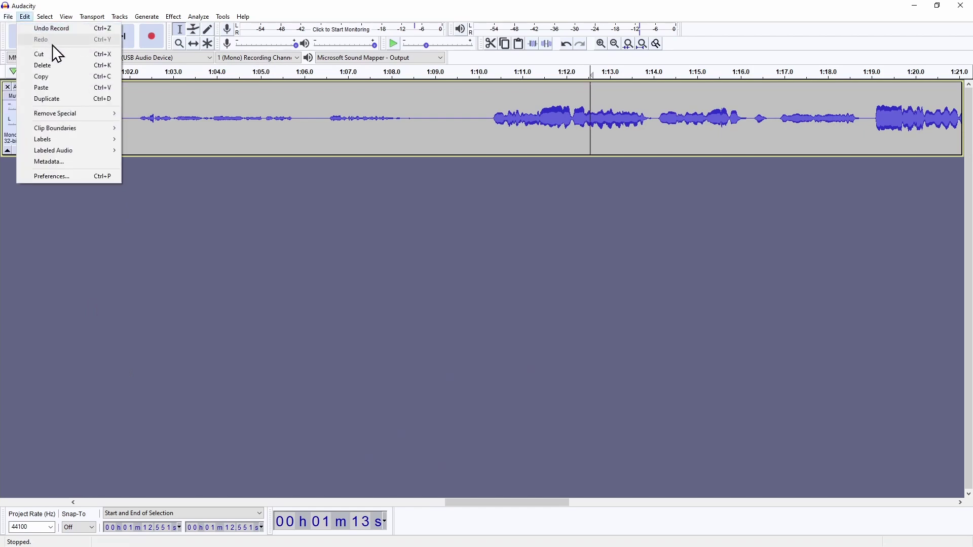
pyautogui.moveTo(41, 76)
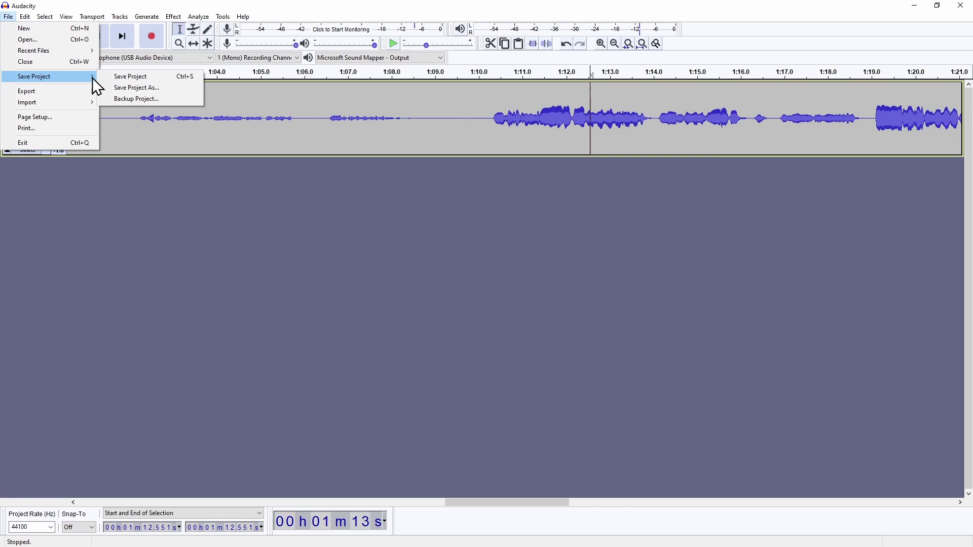
pyautogui.click(136, 78)
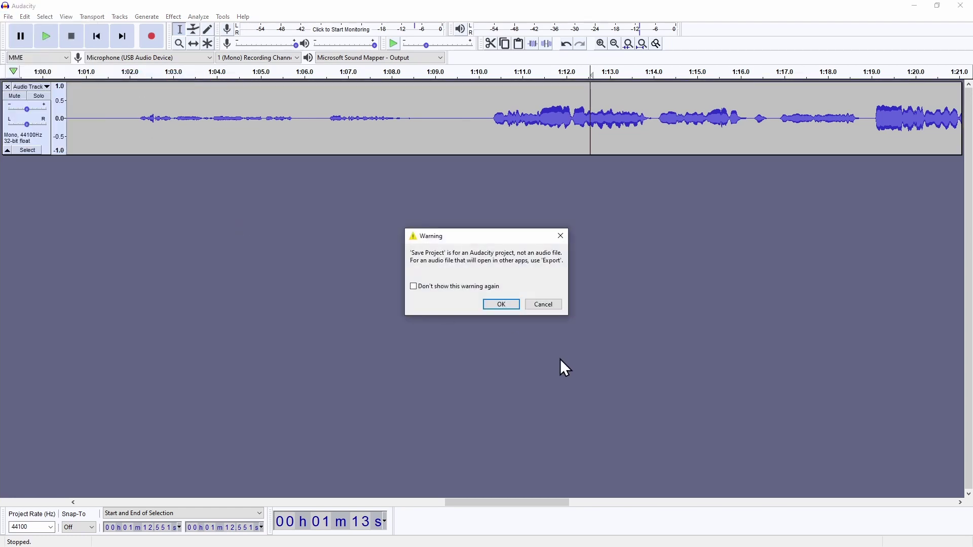
pyautogui.click(502, 305)
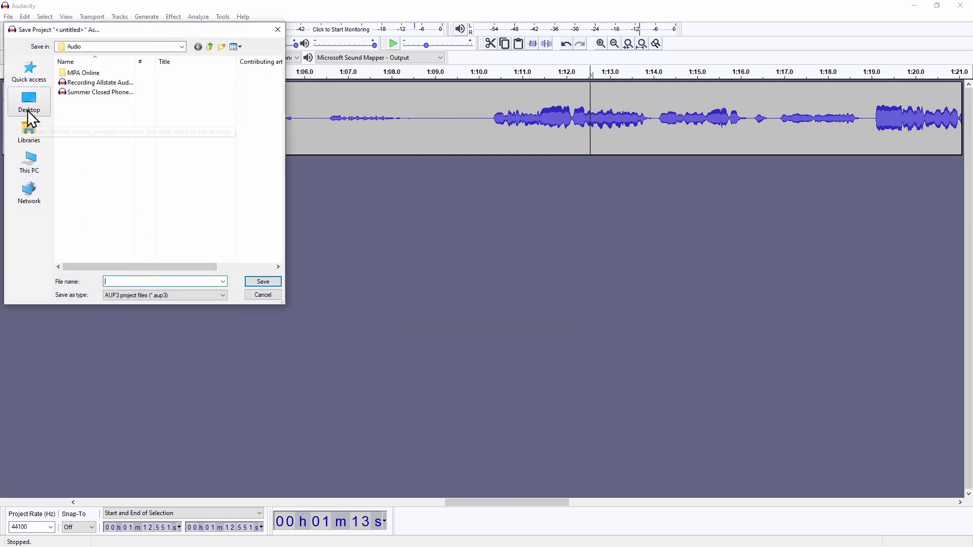
pyautogui.click(28, 107)
pyautogui.scroll(-3, 100, 136)
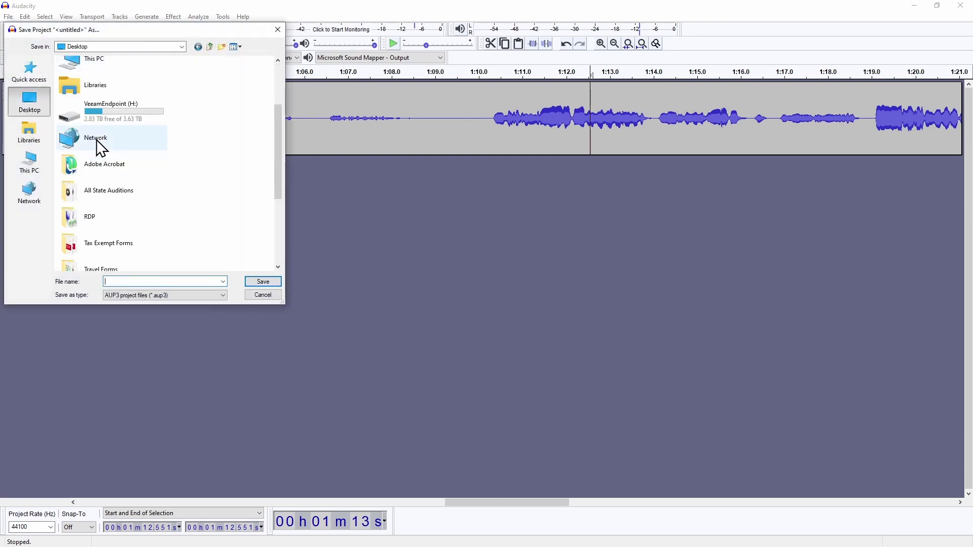
pyautogui.doubleClick(98, 189)
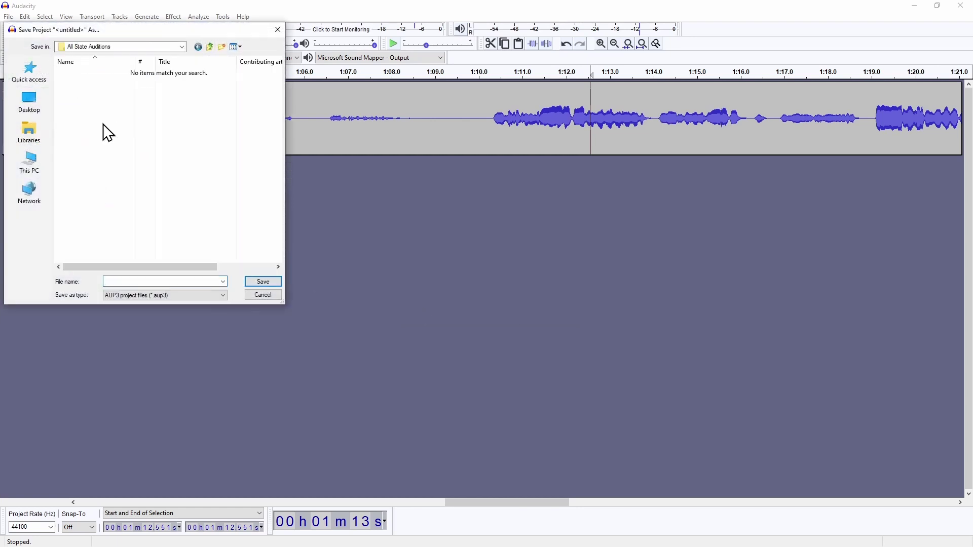
# Step: Create a Projects folder there and save the project as 1234567
pyautogui.click(223, 46)
pyautogui.write('Projects')
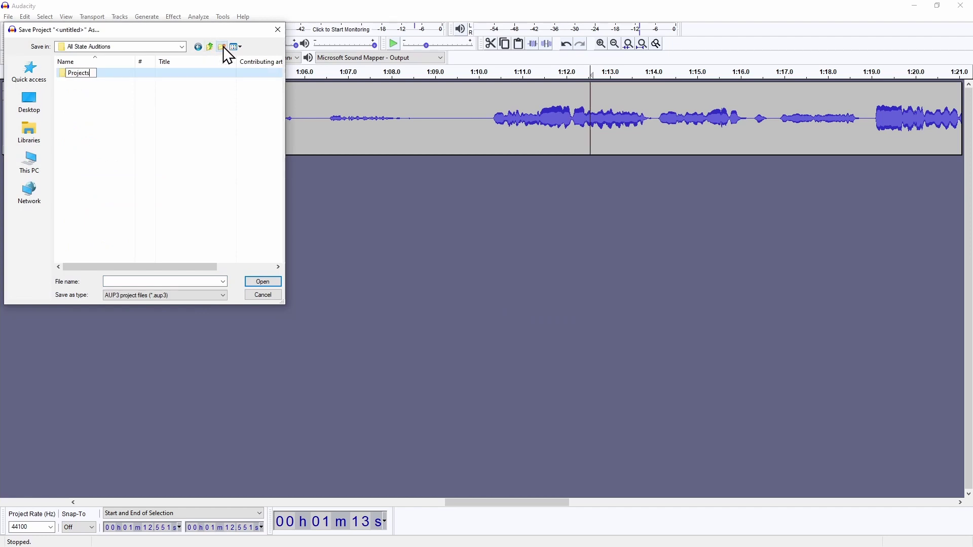
pyautogui.press('Return')
pyautogui.press('Return')
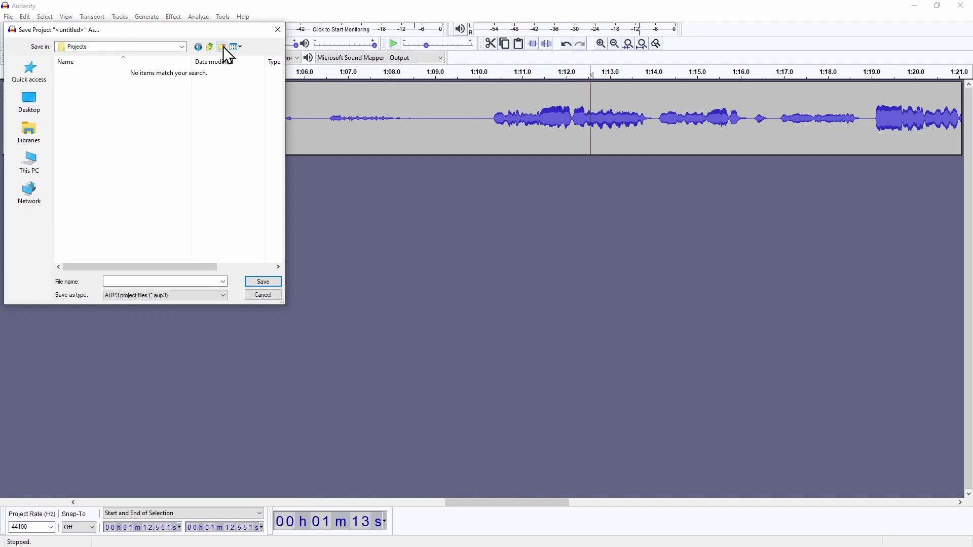
pyautogui.click(152, 282)
pyautogui.write('1234567')
pyautogui.press('Return')
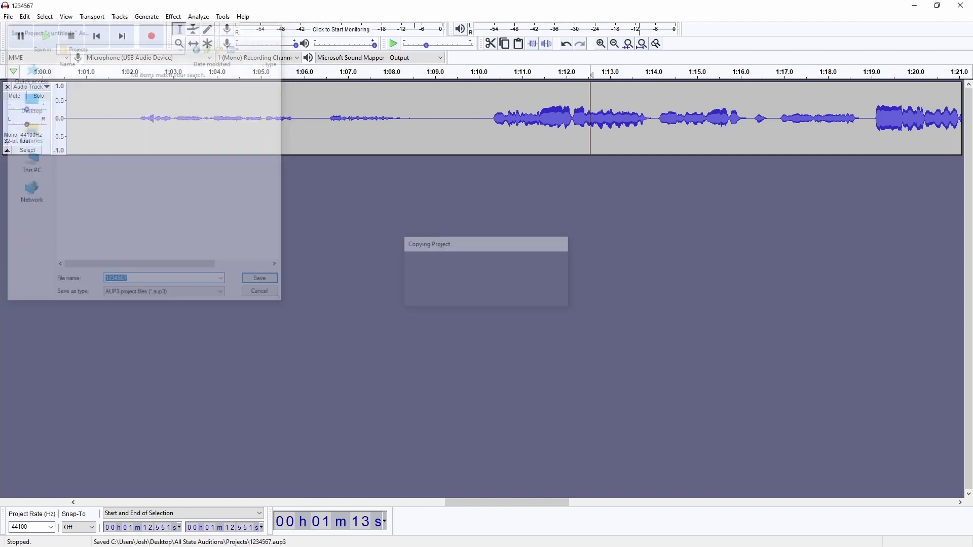